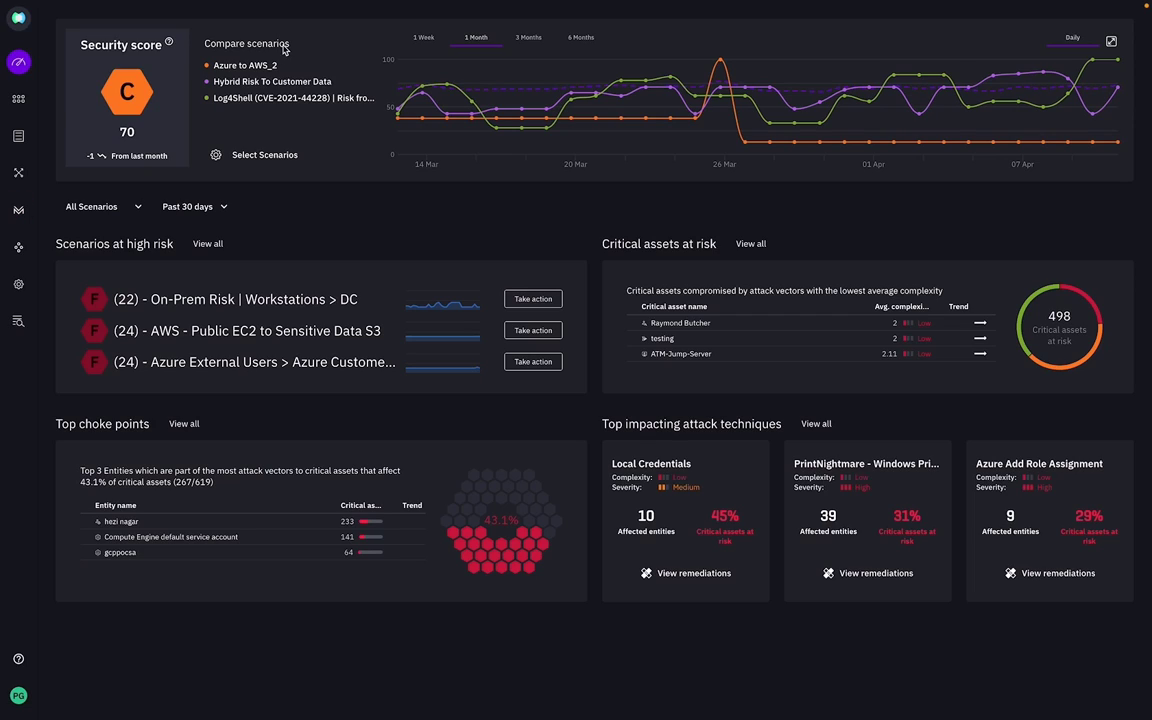
# Check the scenarios that can be selected for comparison in the security score trend, leaving the selection as it is.
pyautogui.moveTo(291, 43); pyautogui.dragTo(246, 43)
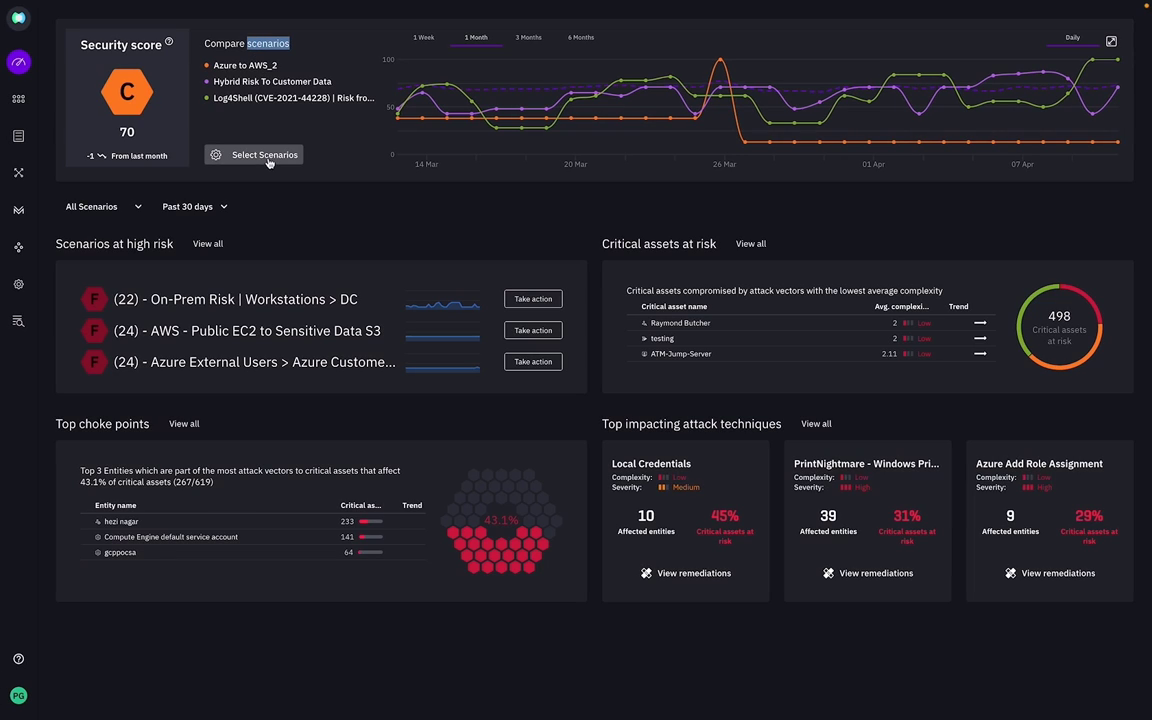
pyautogui.click(428, 222)
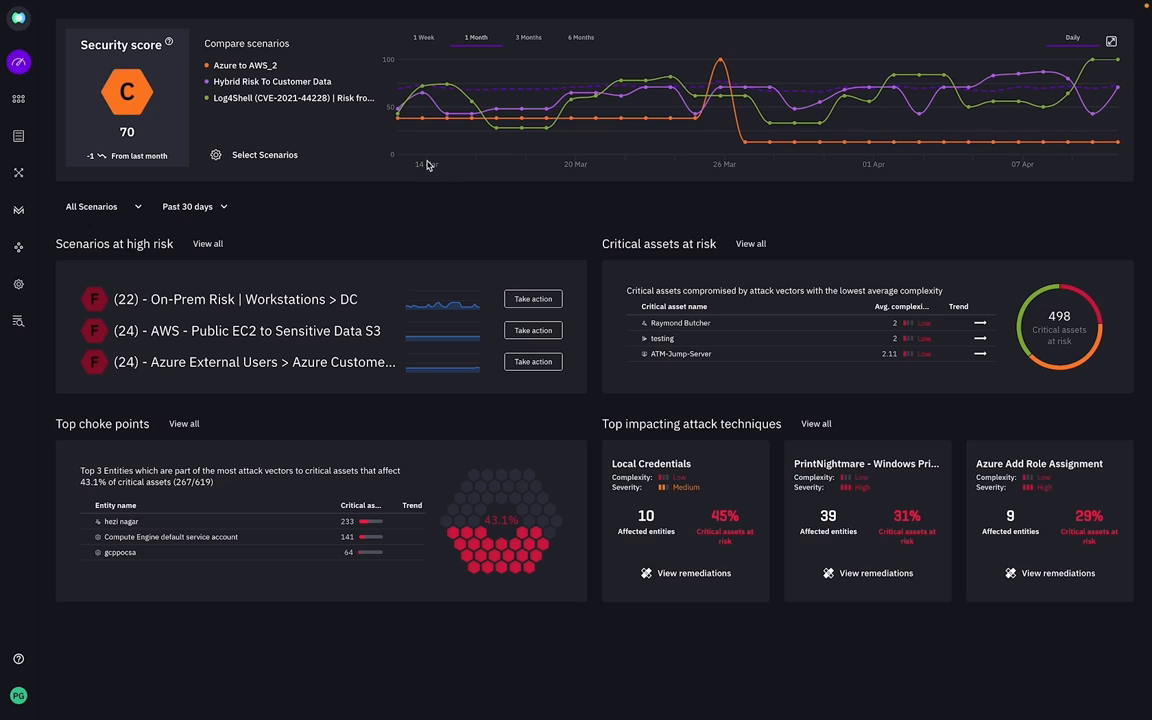
pyautogui.moveTo(463, 93)
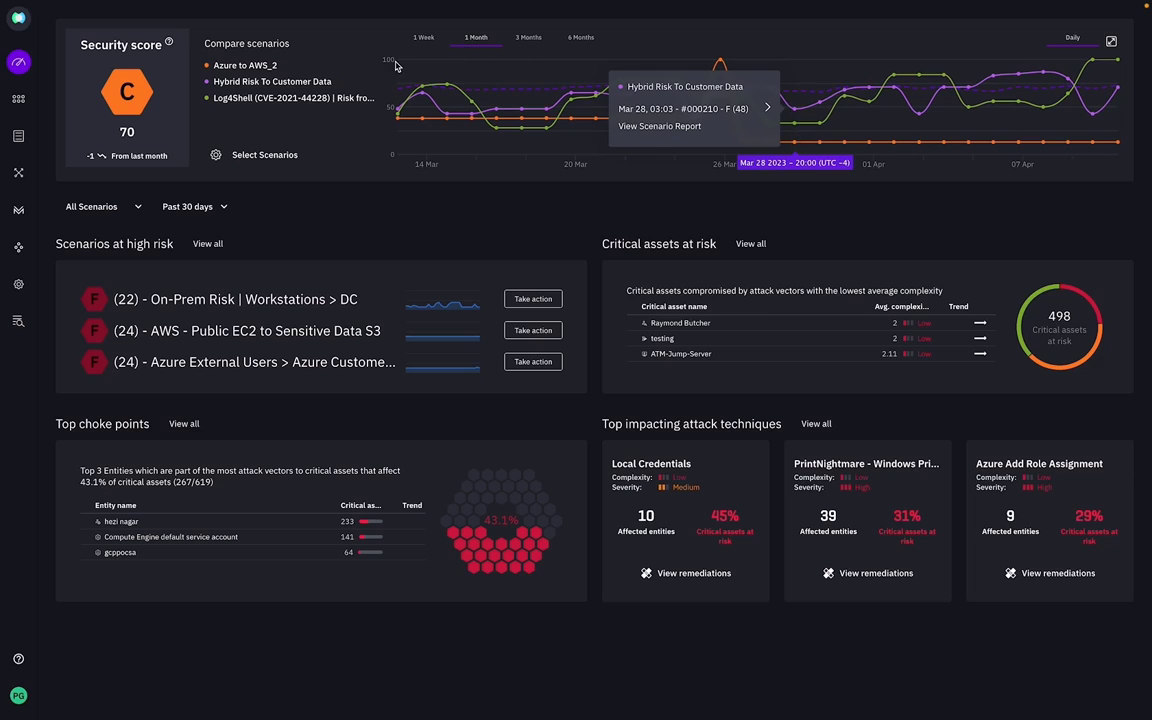
pyautogui.click(258, 155)
pyautogui.scroll(-6, 313, 300)
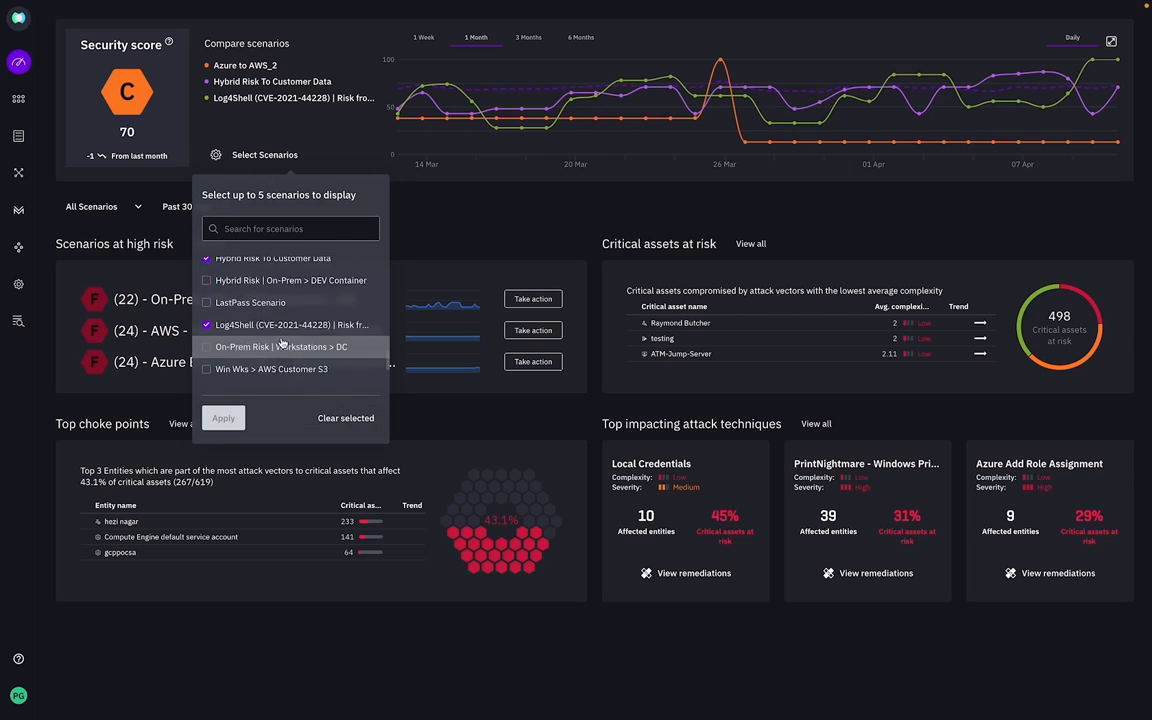
pyautogui.click(455, 247)
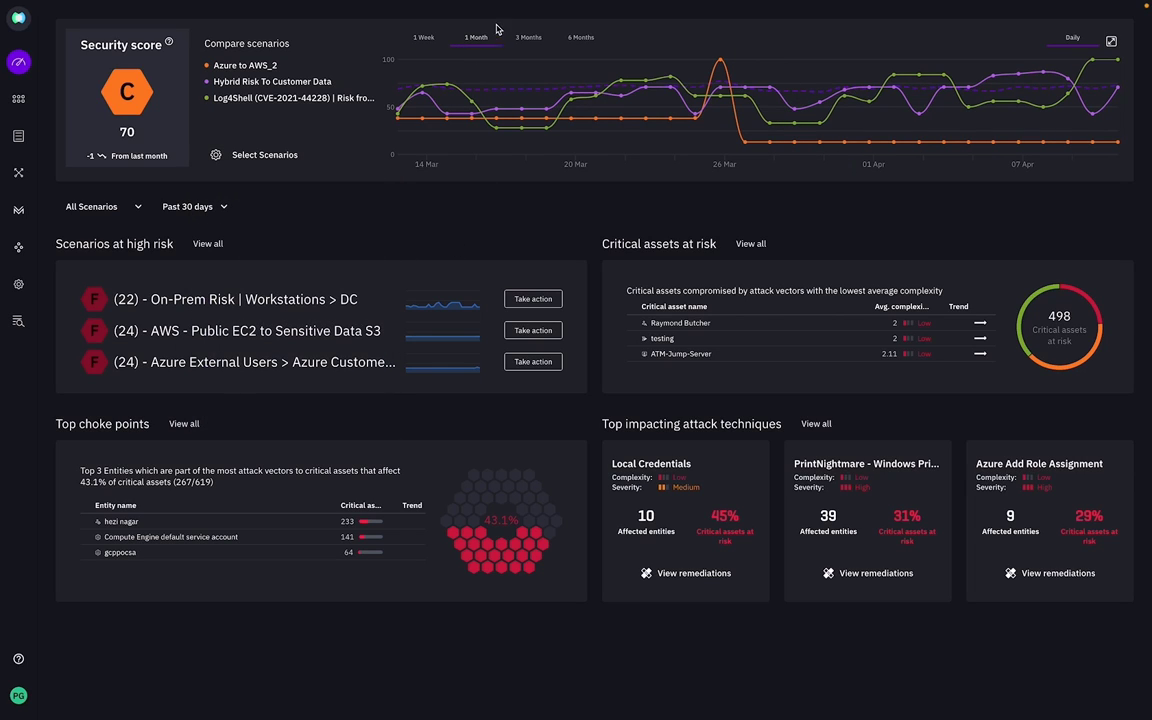
# Enlarge the security score trend chart and open the attack map of the Hybrid Risk To Customer Data scenario.
pyautogui.click(1001, 38)
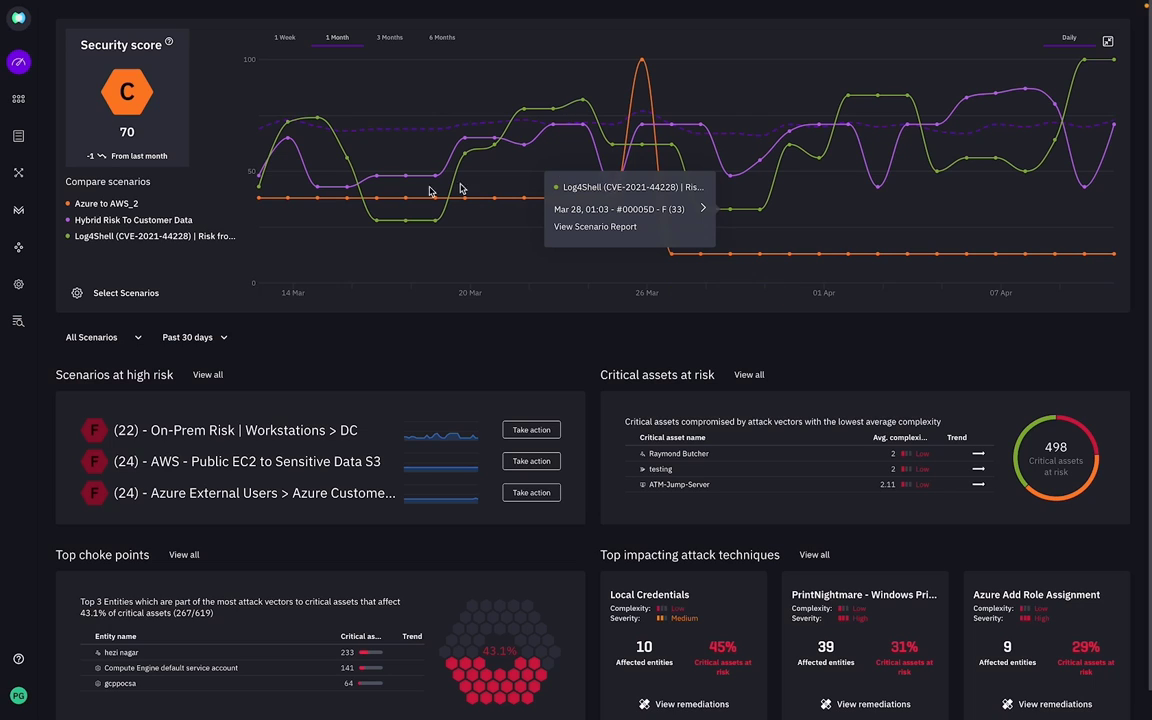
pyautogui.click(212, 204)
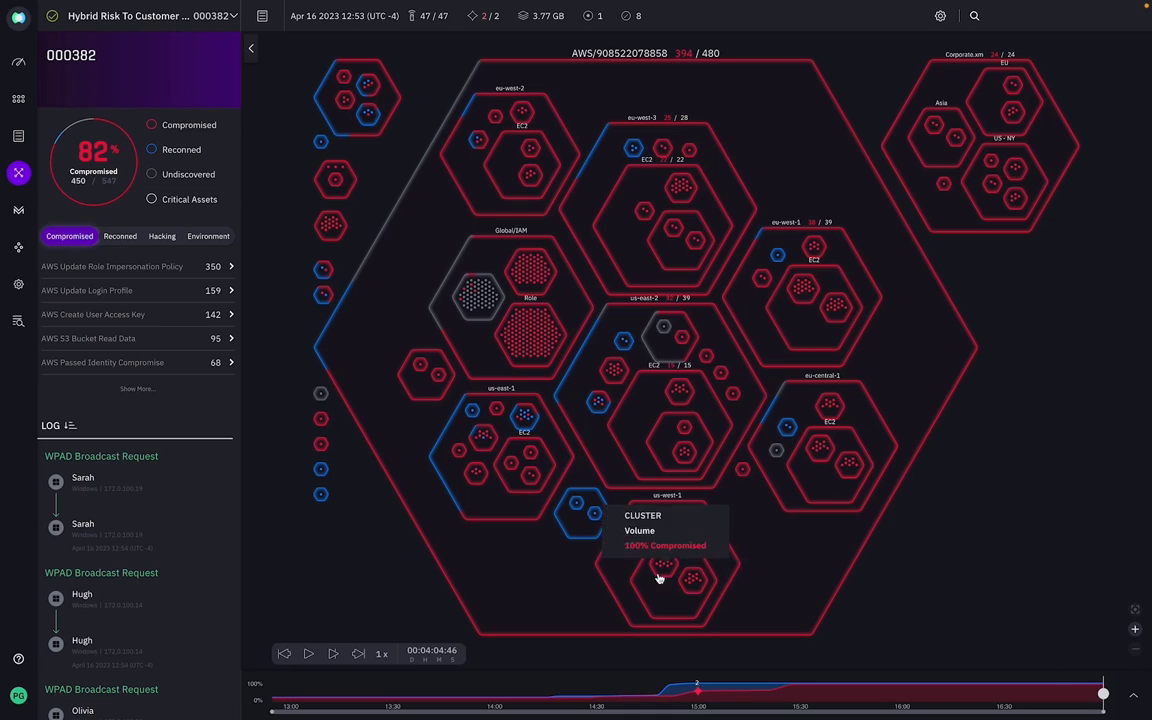
# Filter the attack map of run 000382 to show only critical assets.
pyautogui.moveTo(596, 516)
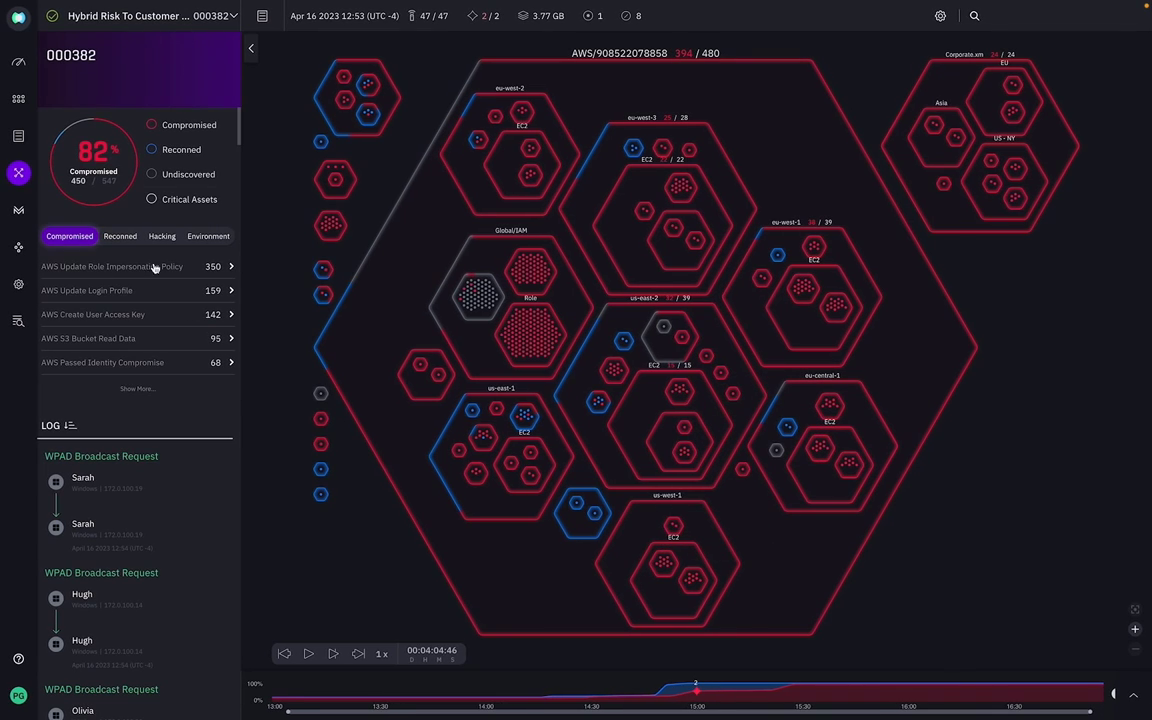
pyautogui.moveTo(82, 150); pyautogui.dragTo(106, 150)
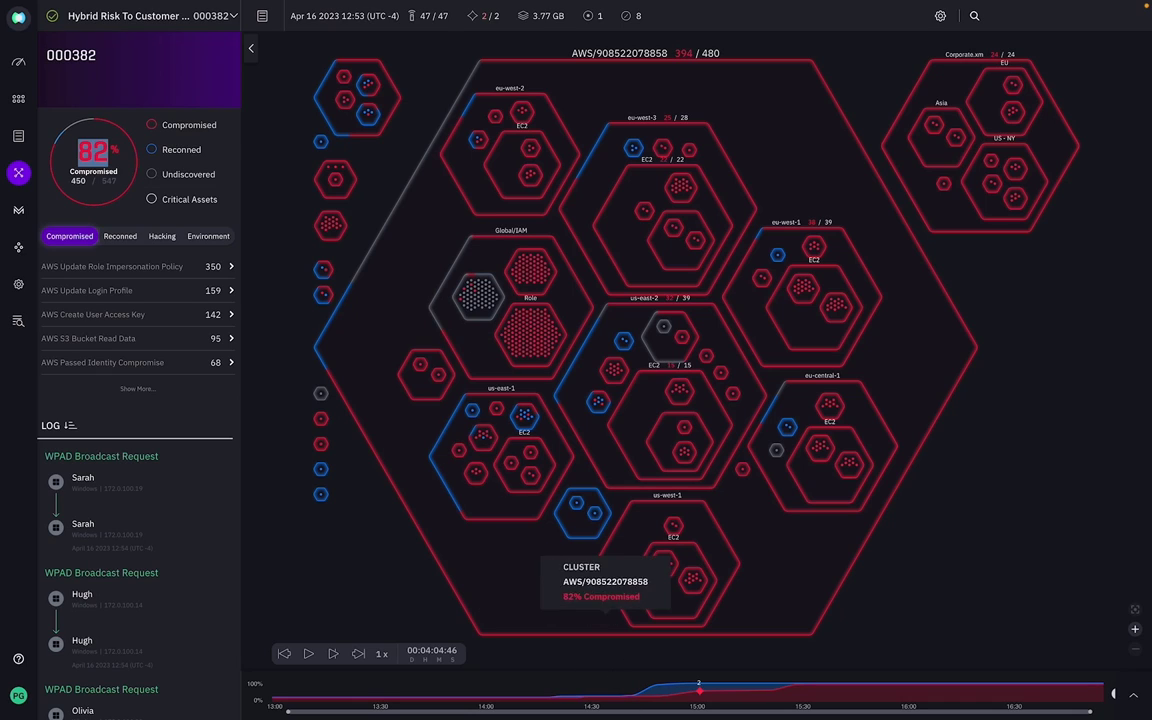
pyautogui.click(151, 199)
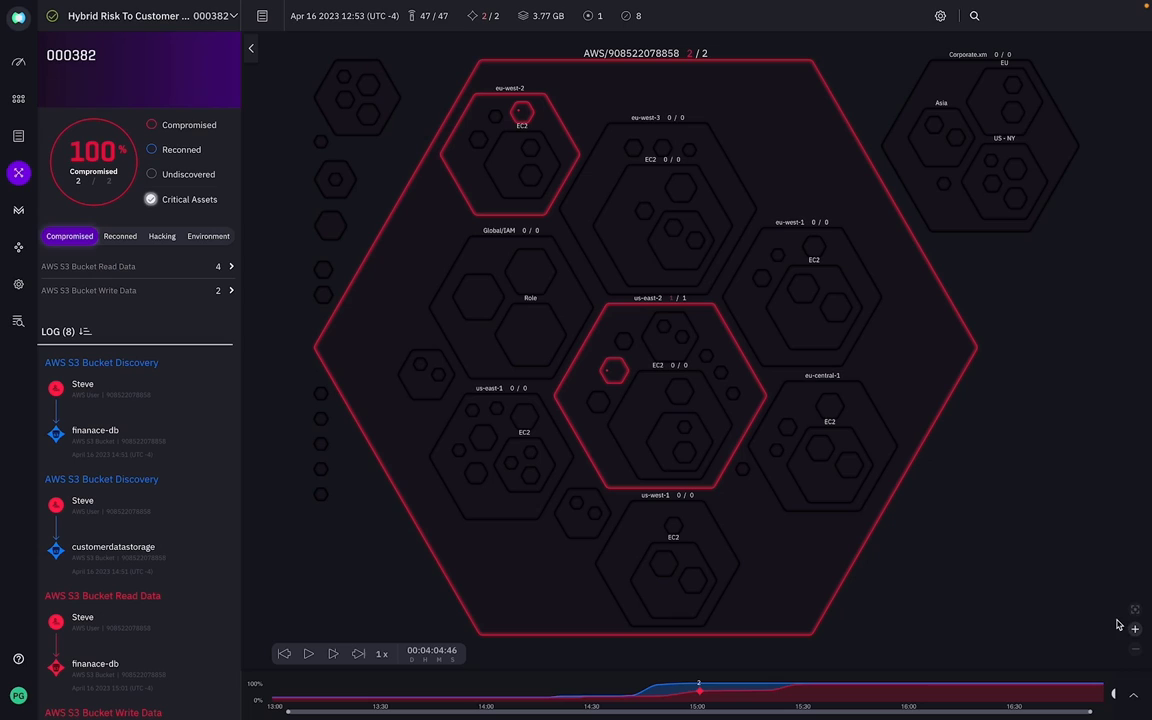
pyautogui.moveTo(624, 380)
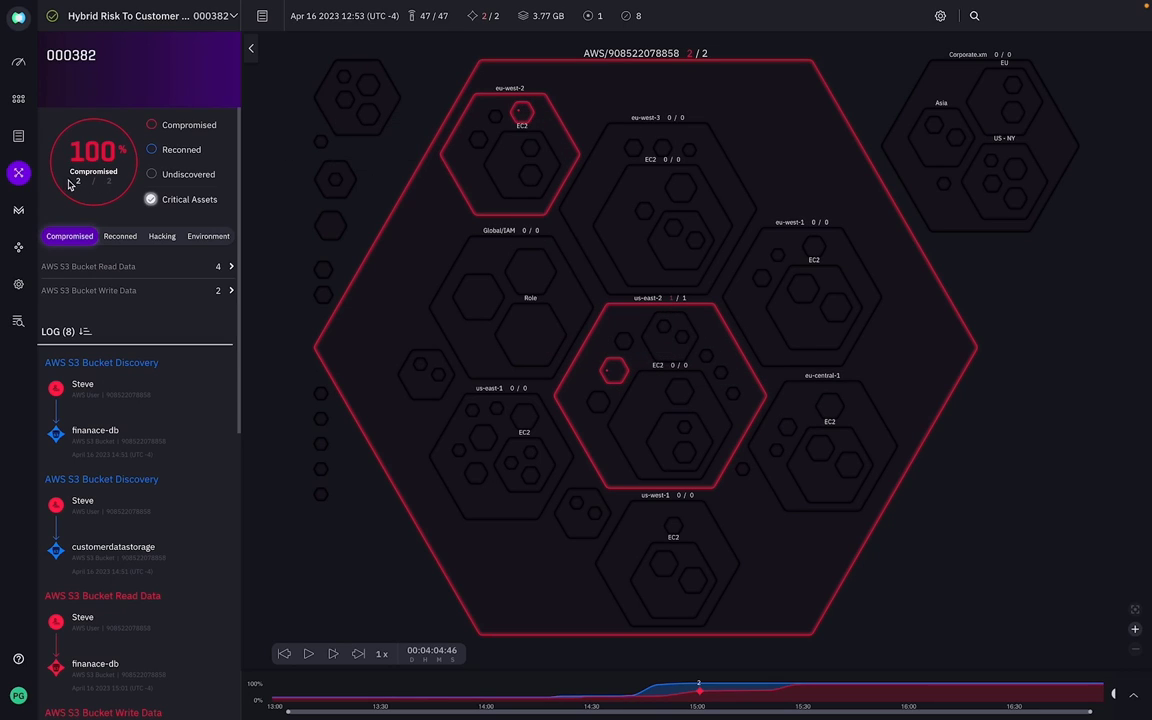
# Open the details and attack path of the finanace-db S3 bucket in the us-east-2 cluster.
pyautogui.click(1135, 629)
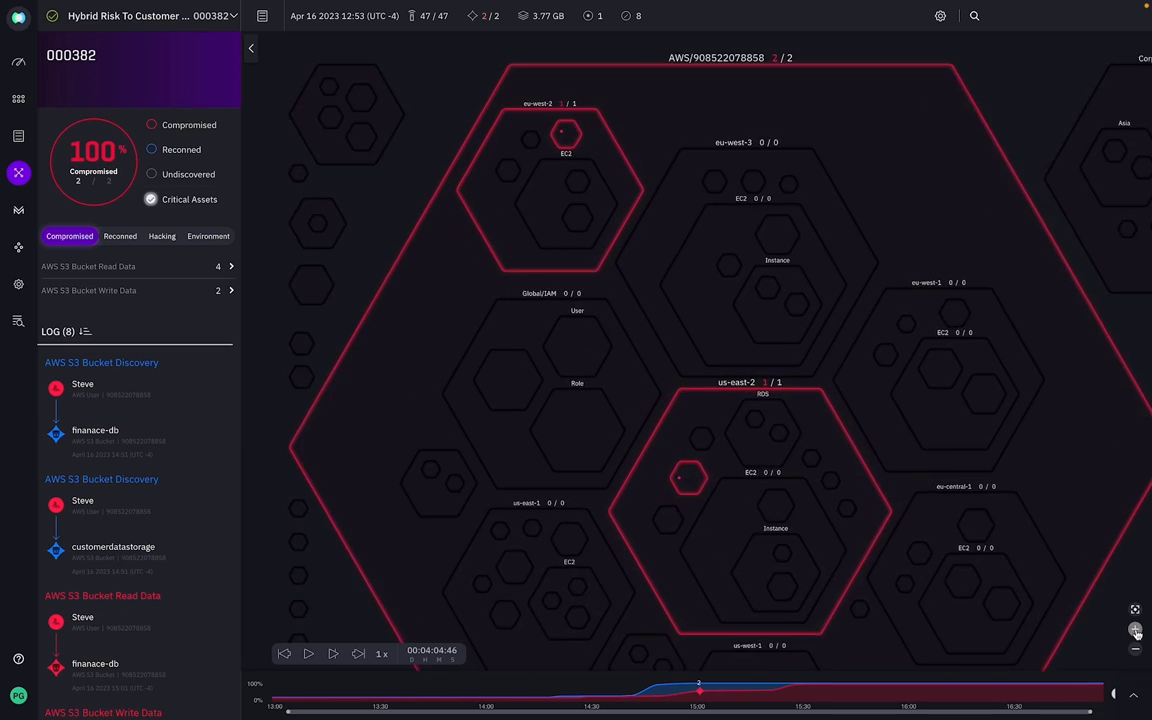
pyautogui.click(1135, 629)
pyautogui.moveTo(710, 478)
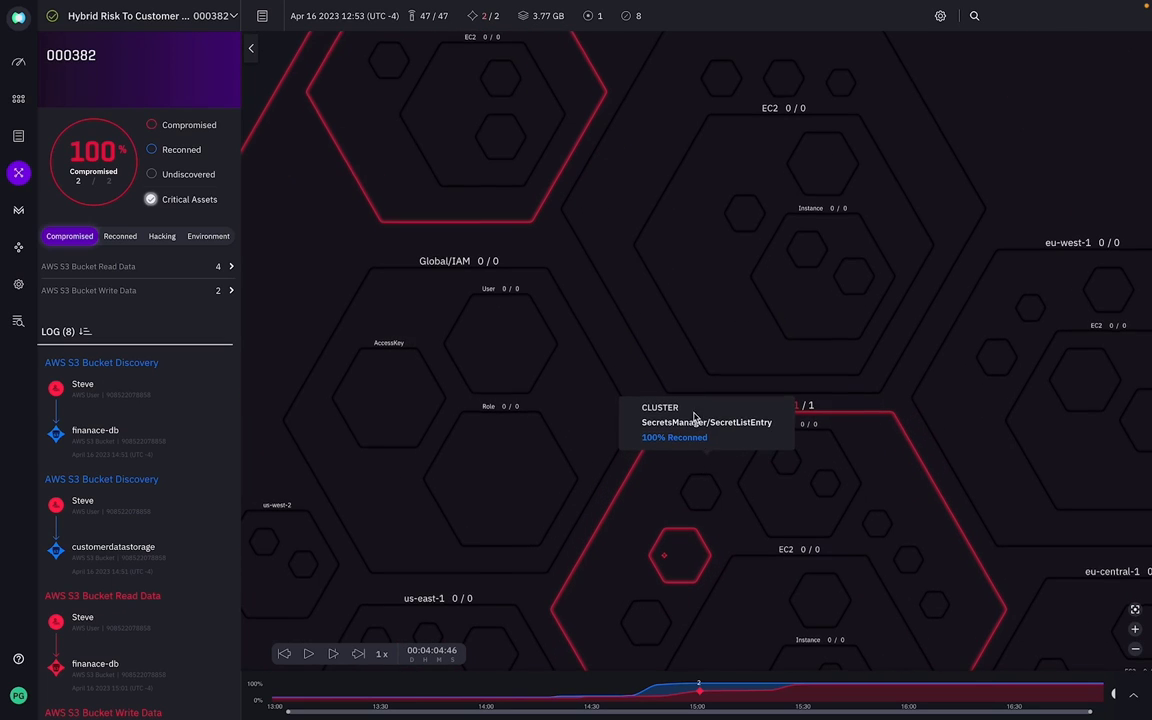
pyautogui.moveTo(695, 417); pyautogui.dragTo(689, 288)
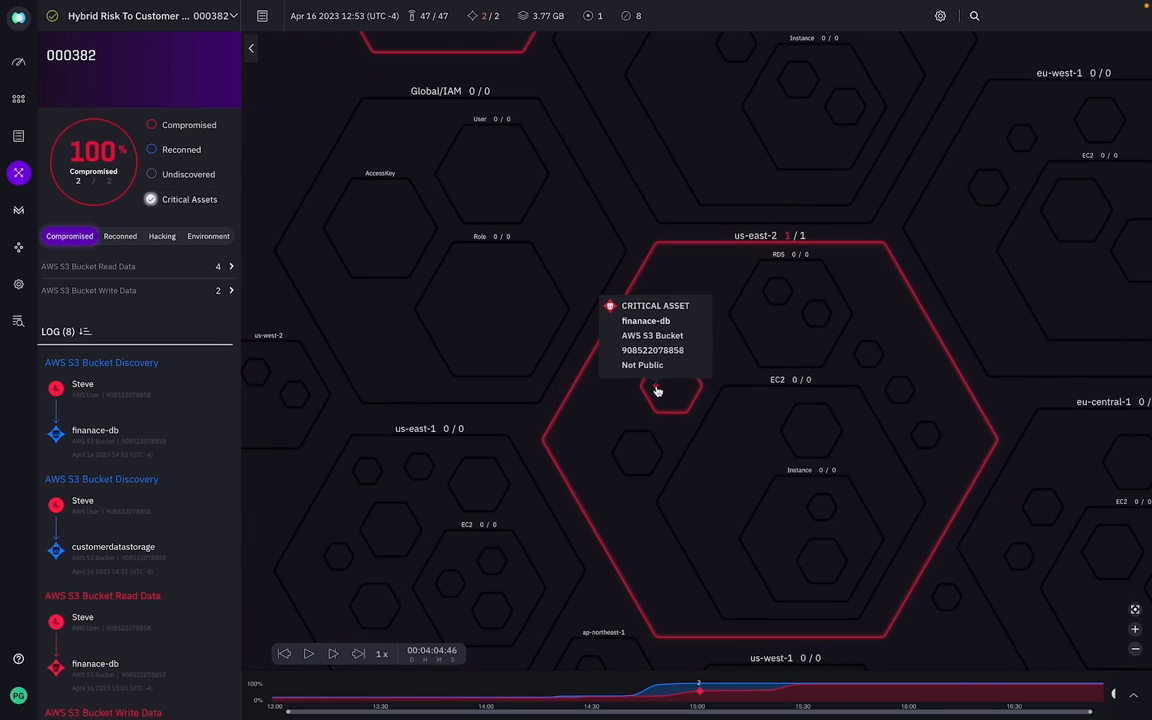
pyautogui.click(657, 392)
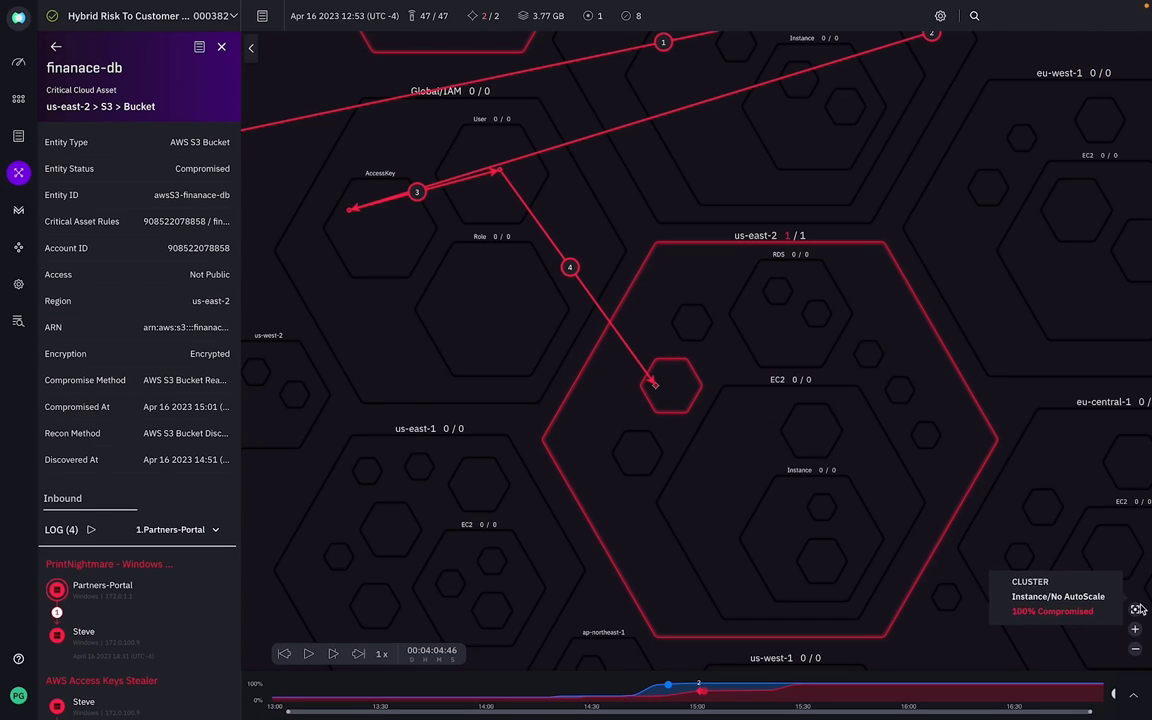
# Examine the whole inbound attack path to finanace-db and read through its log of attack steps.
pyautogui.scroll(-1, 1024, 552)
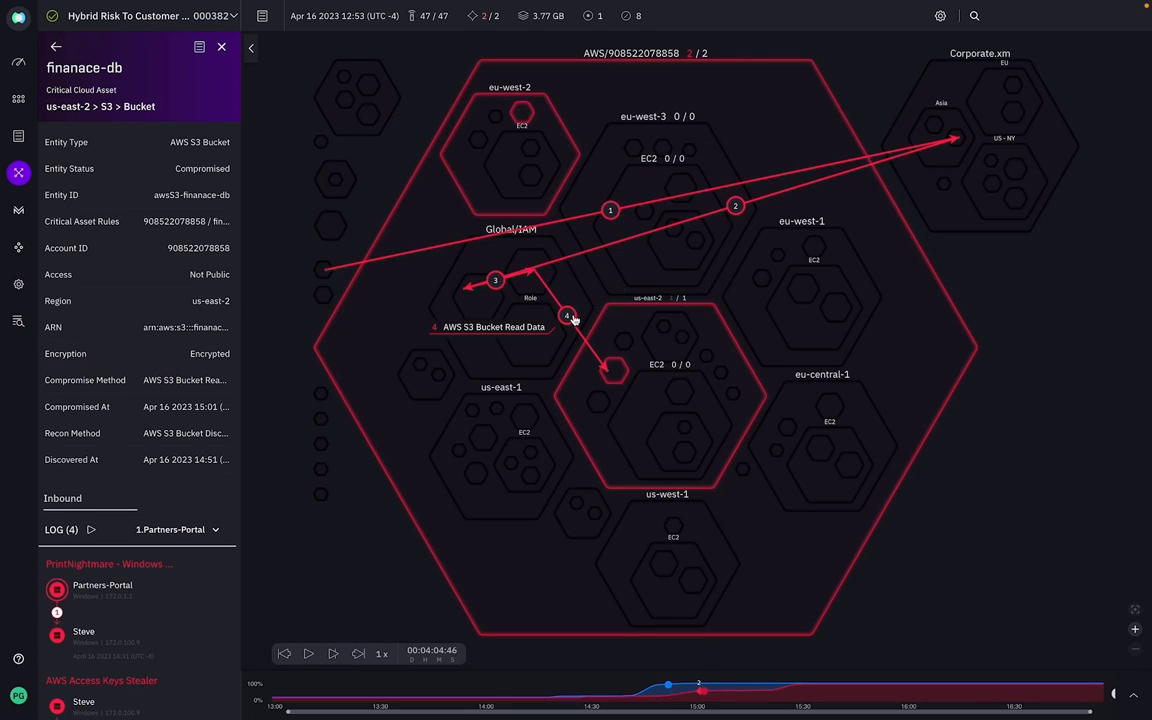
pyautogui.scroll(-5, 163, 625)
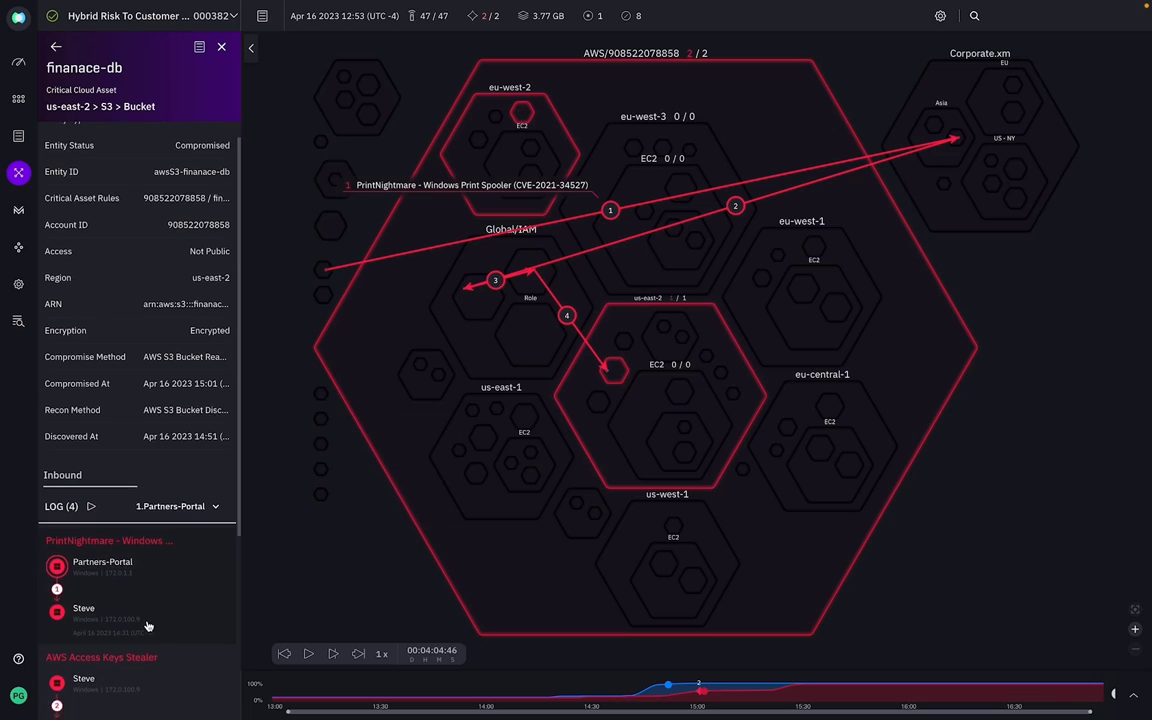
pyautogui.scroll(-1, 147, 626)
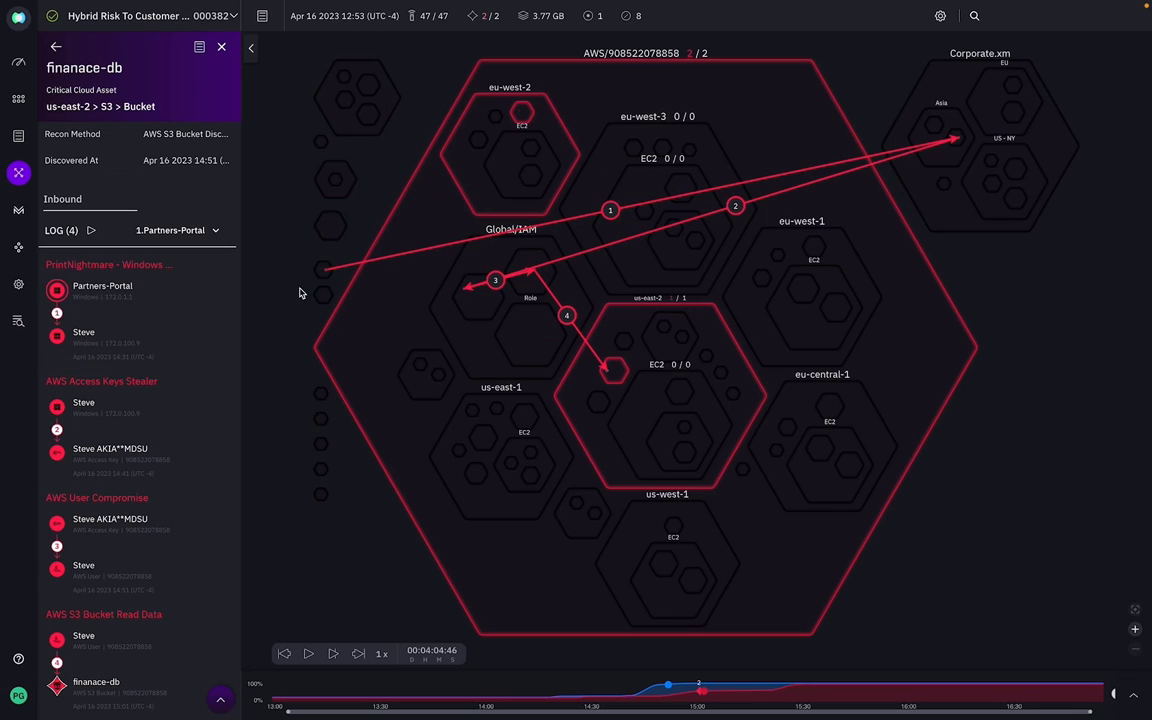
# Close the finanace-db details and remove the critical assets filter from the attack map.
pyautogui.click(253, 211)
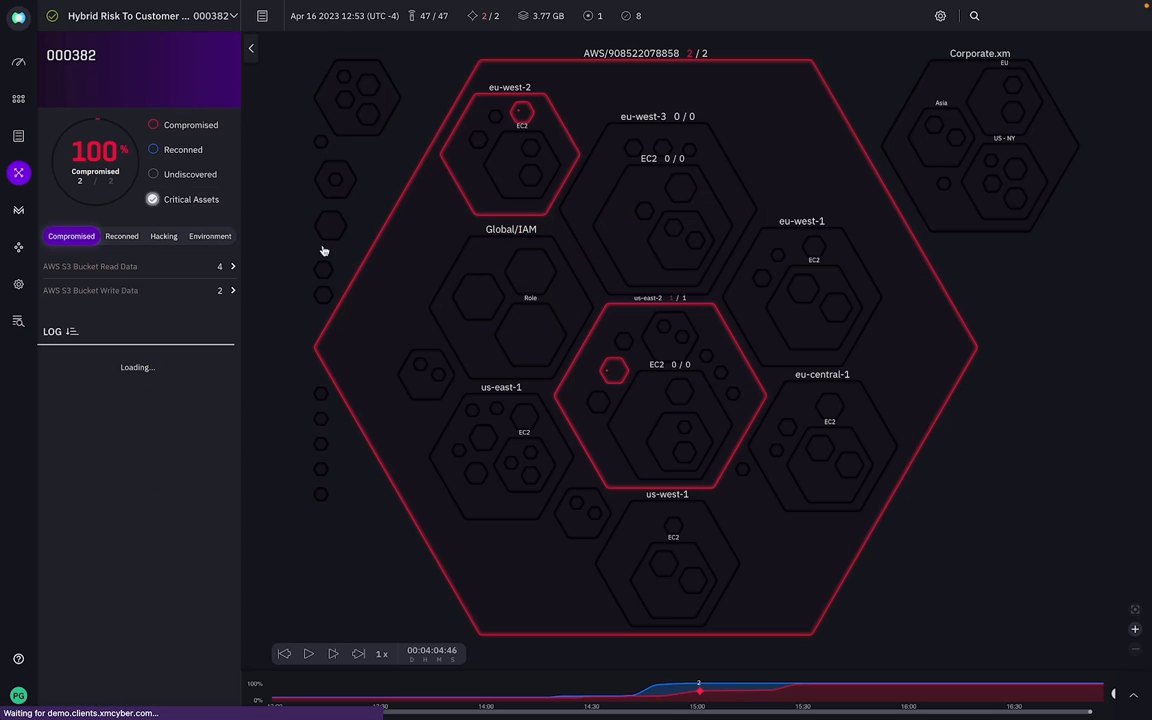
pyautogui.click(151, 199)
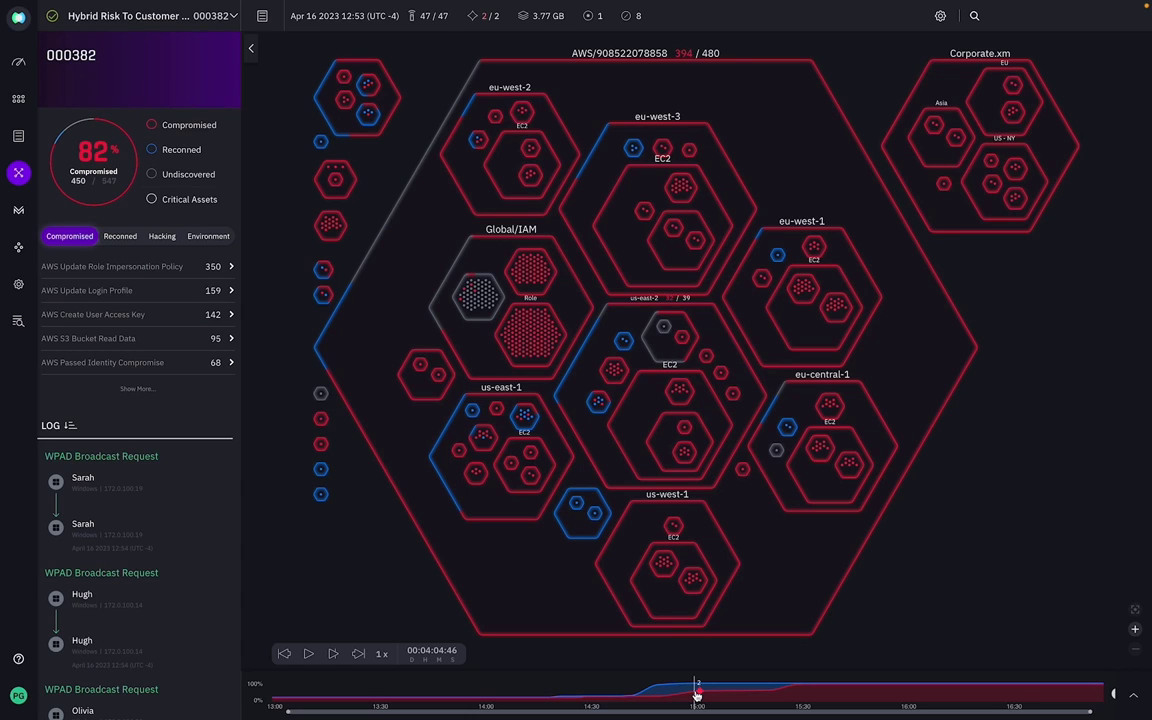
# Replay the attack simulation from the critical asset marker near 15:00 and skip to its end.
pyautogui.click(697, 693)
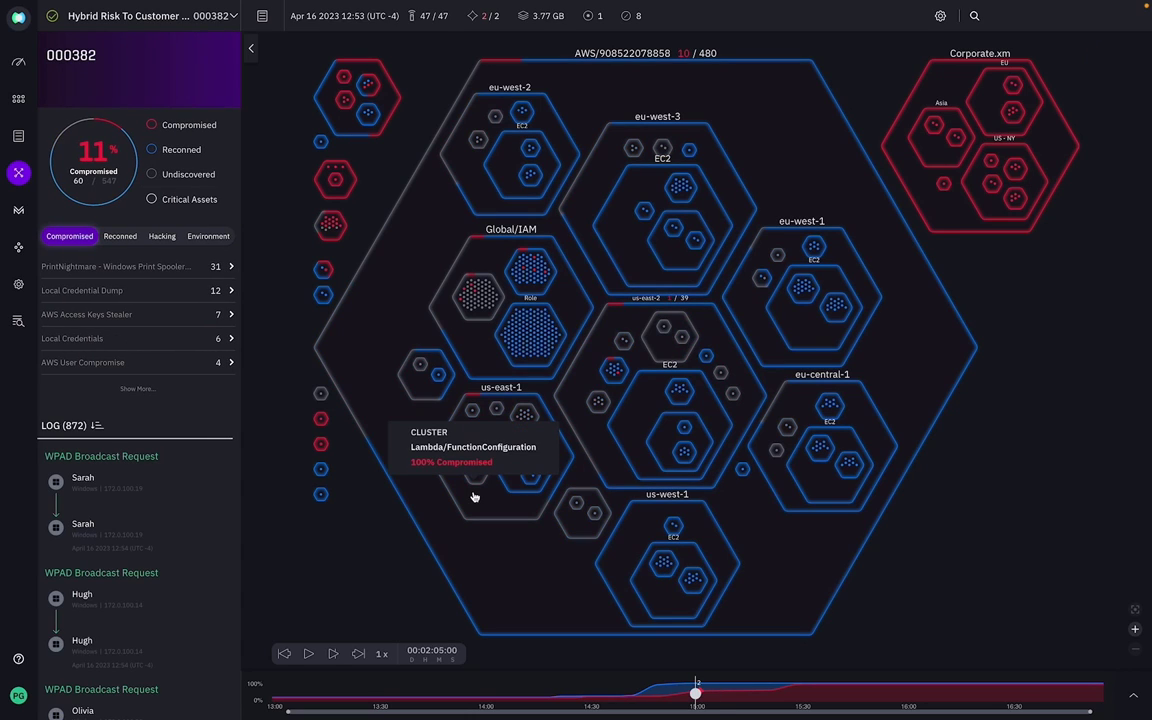
pyautogui.click(308, 656)
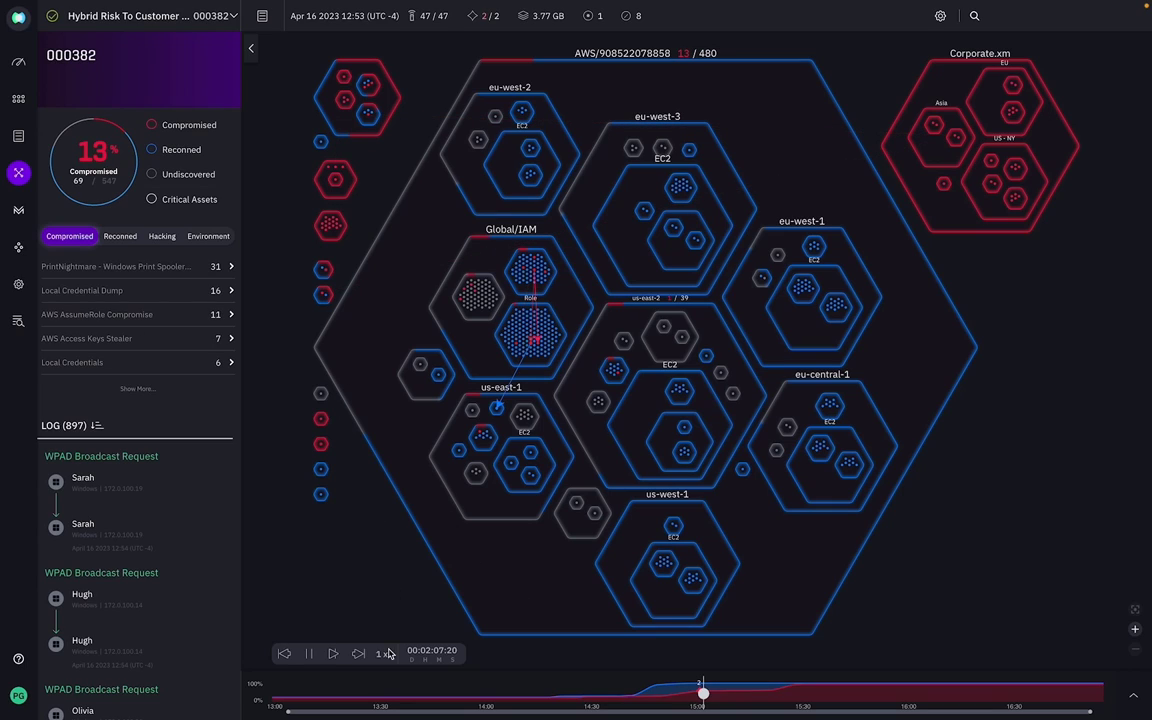
pyautogui.click(357, 655)
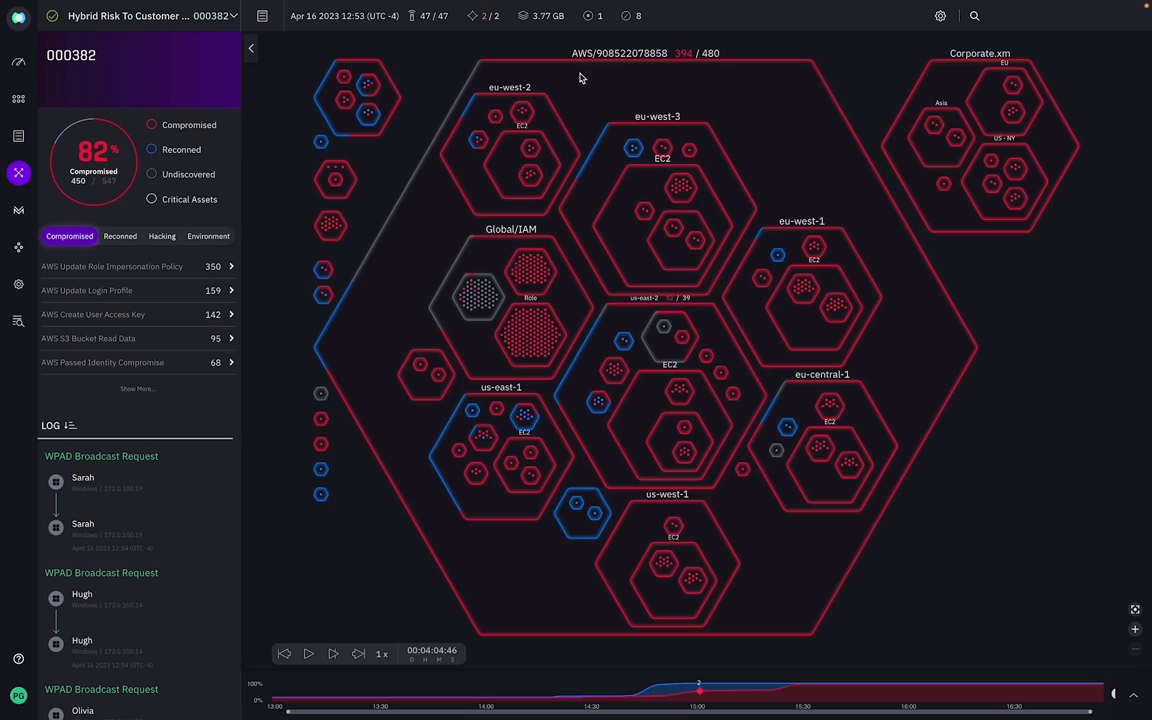
# Review the filter, view and cluster type settings of the attack map without changing them.
pyautogui.click(940, 16)
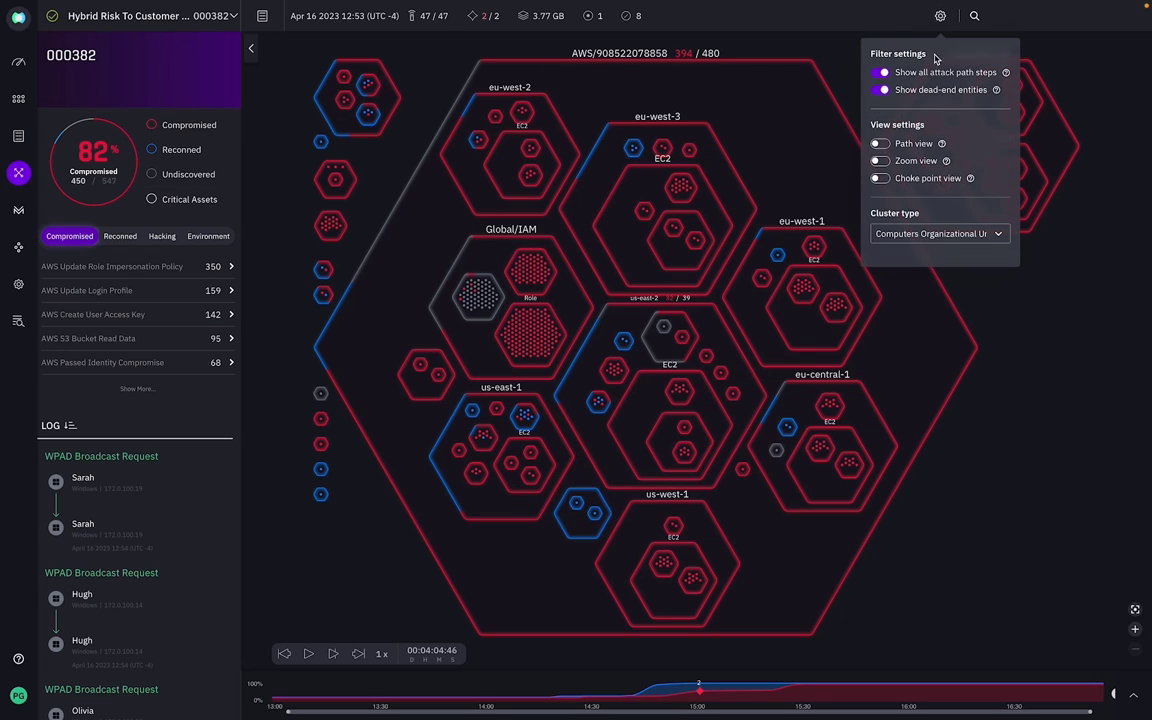
pyautogui.click(828, 57)
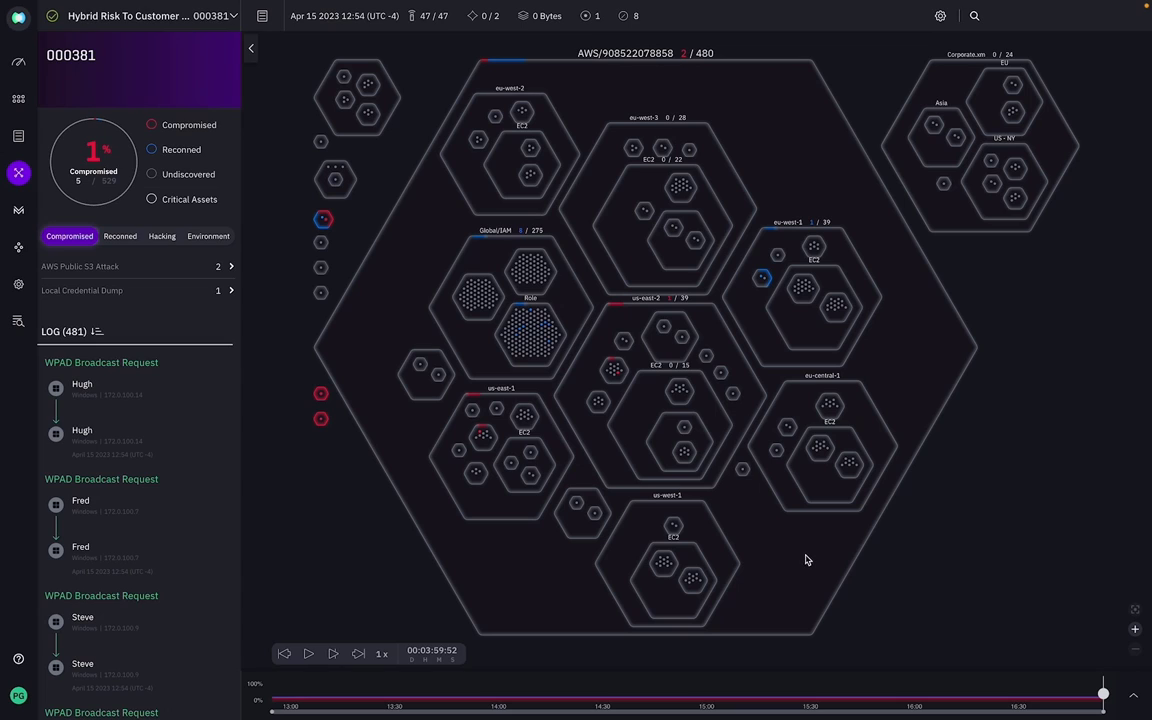
# Check the critical assets alone on the map of run 000381, and restore the full entity view.
pyautogui.click(152, 201)
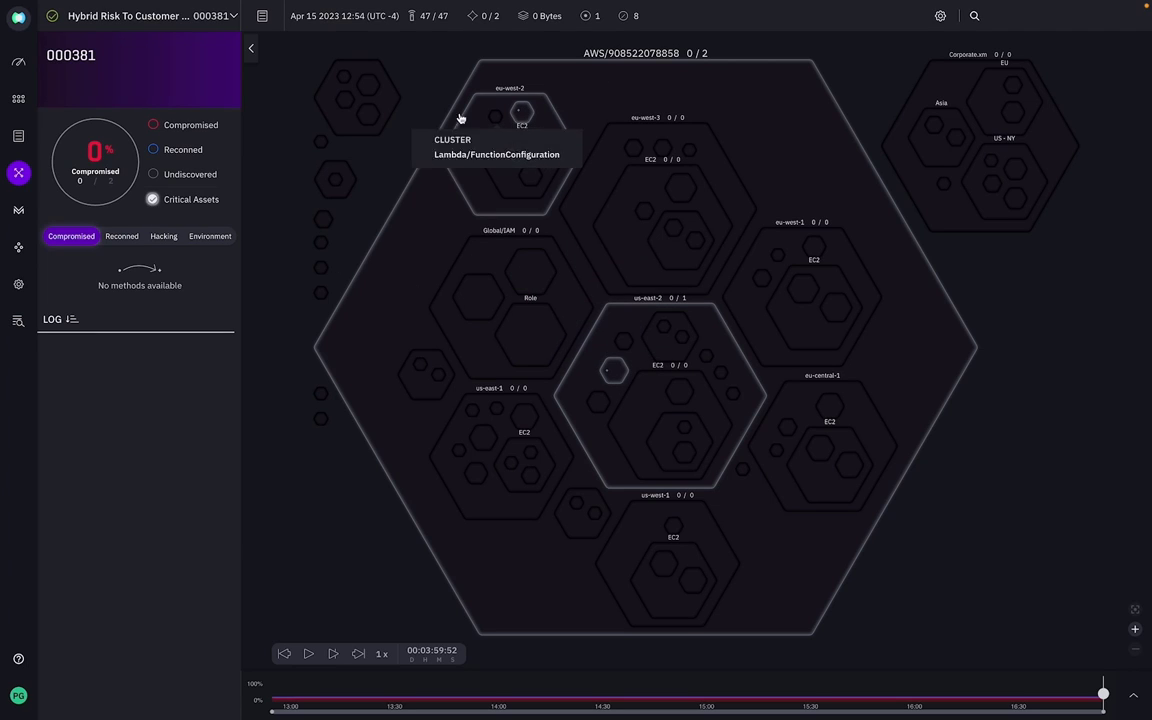
pyautogui.click(152, 199)
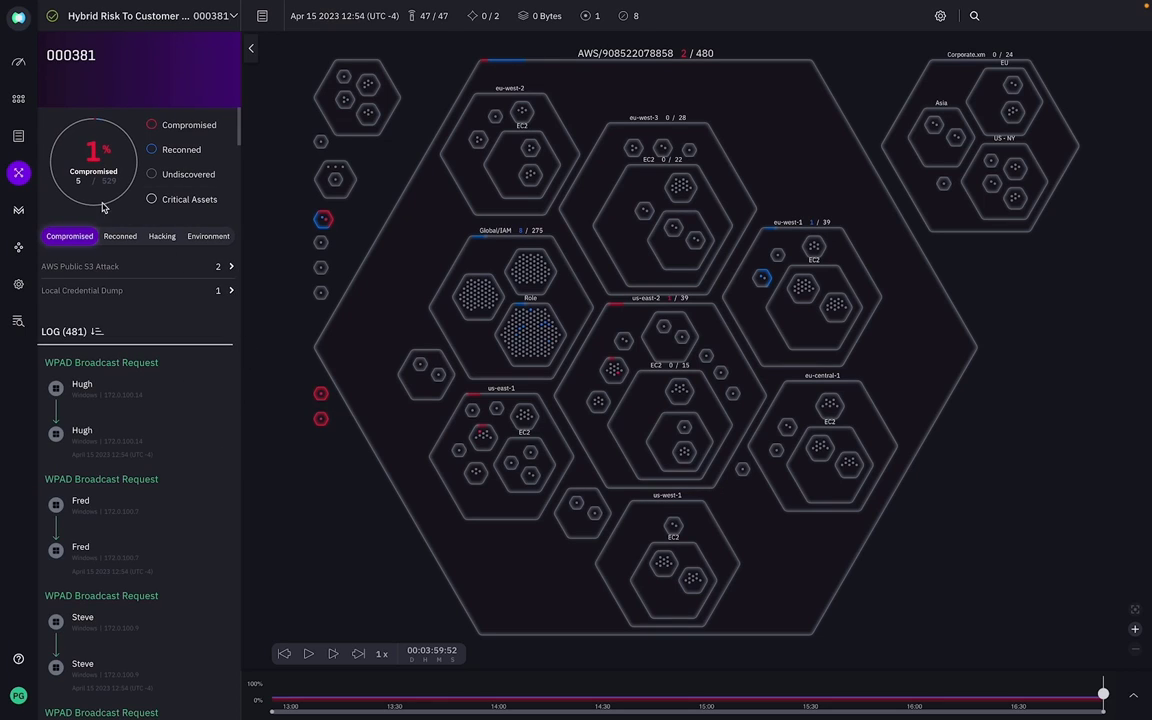
# Open the attack techniques report, view the Azure Add Role Assignment technique, and look over the full technique list.
pyautogui.click(21, 145)
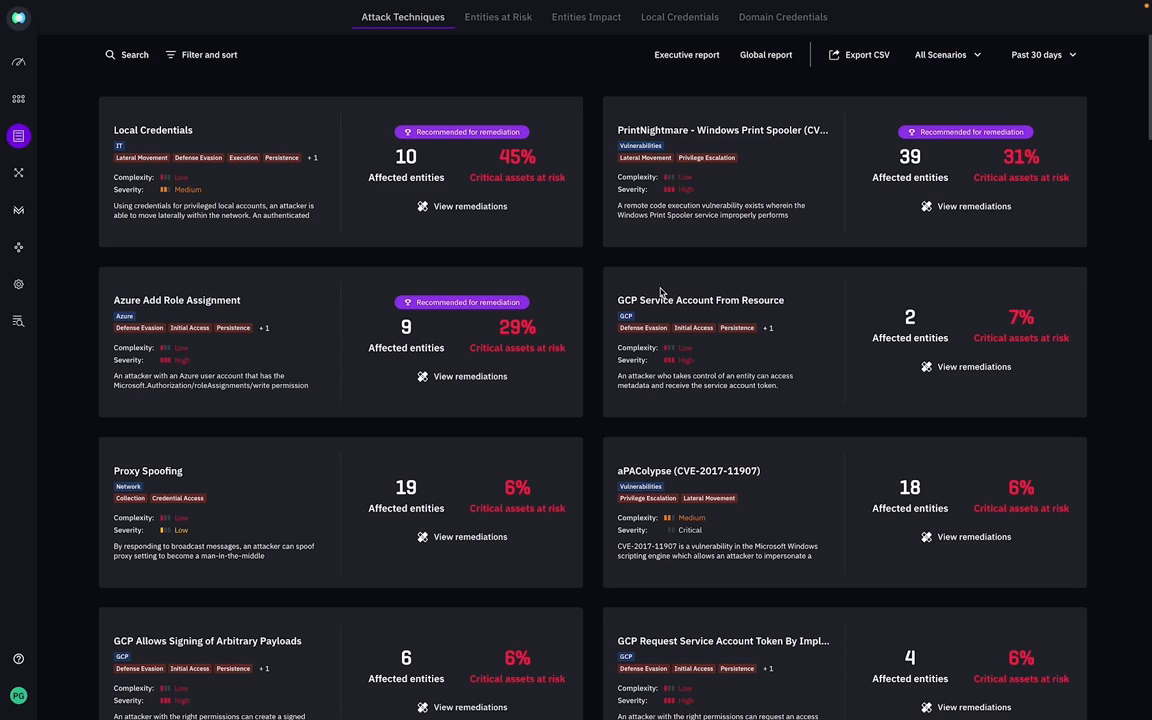
pyautogui.click(208, 304)
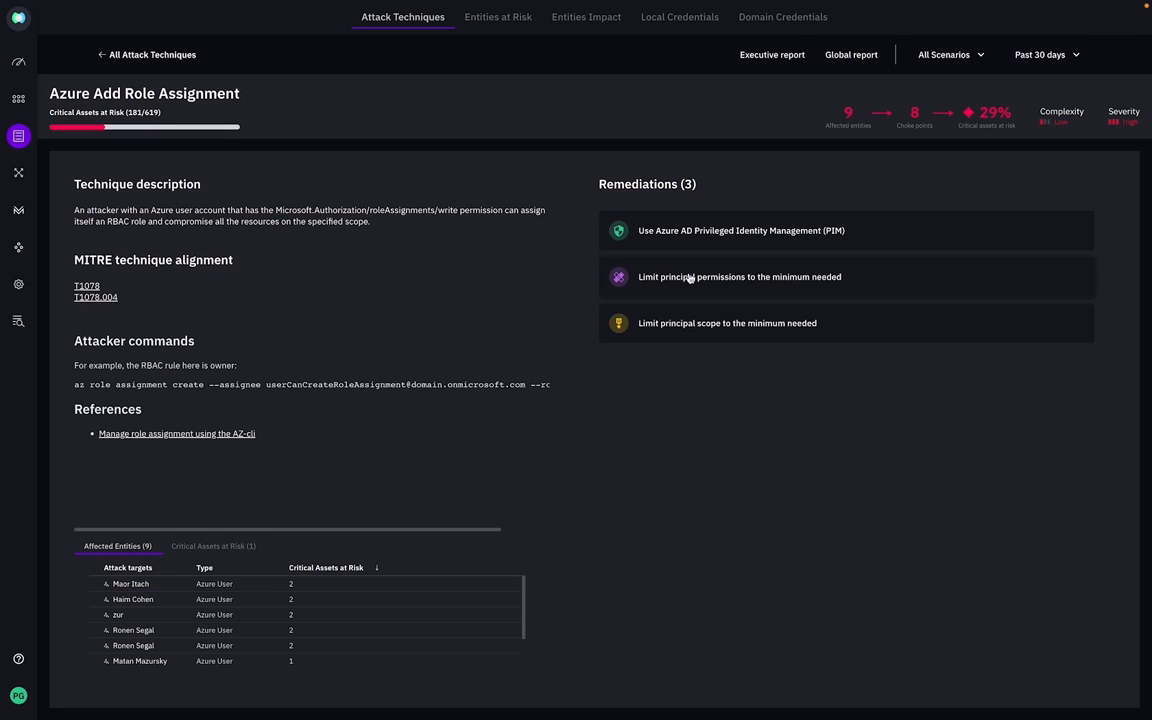
pyautogui.click(129, 57)
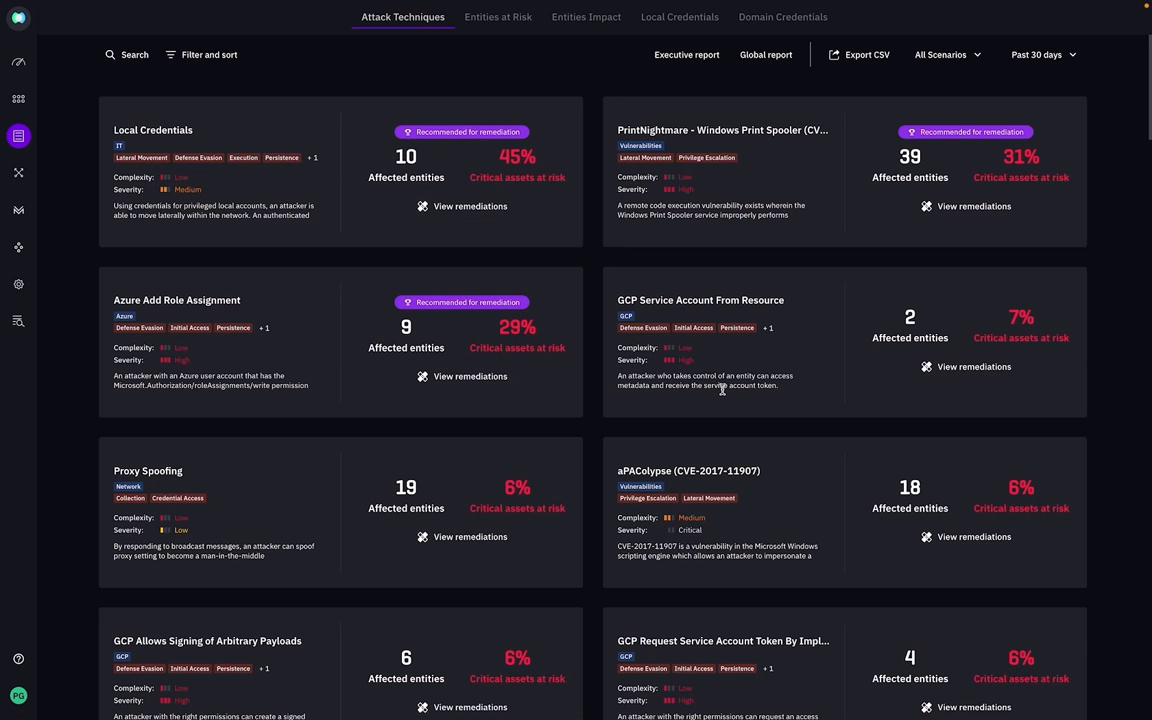
pyautogui.scroll(-1, 722, 389)
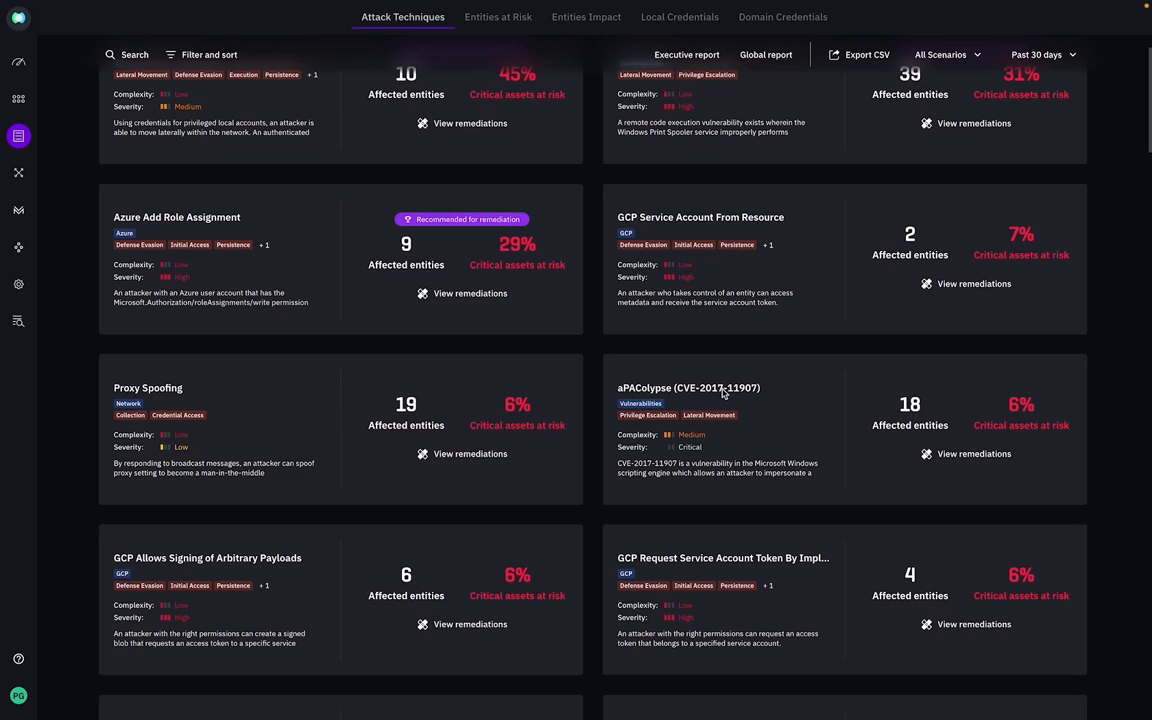
pyautogui.scroll(1, 723, 393)
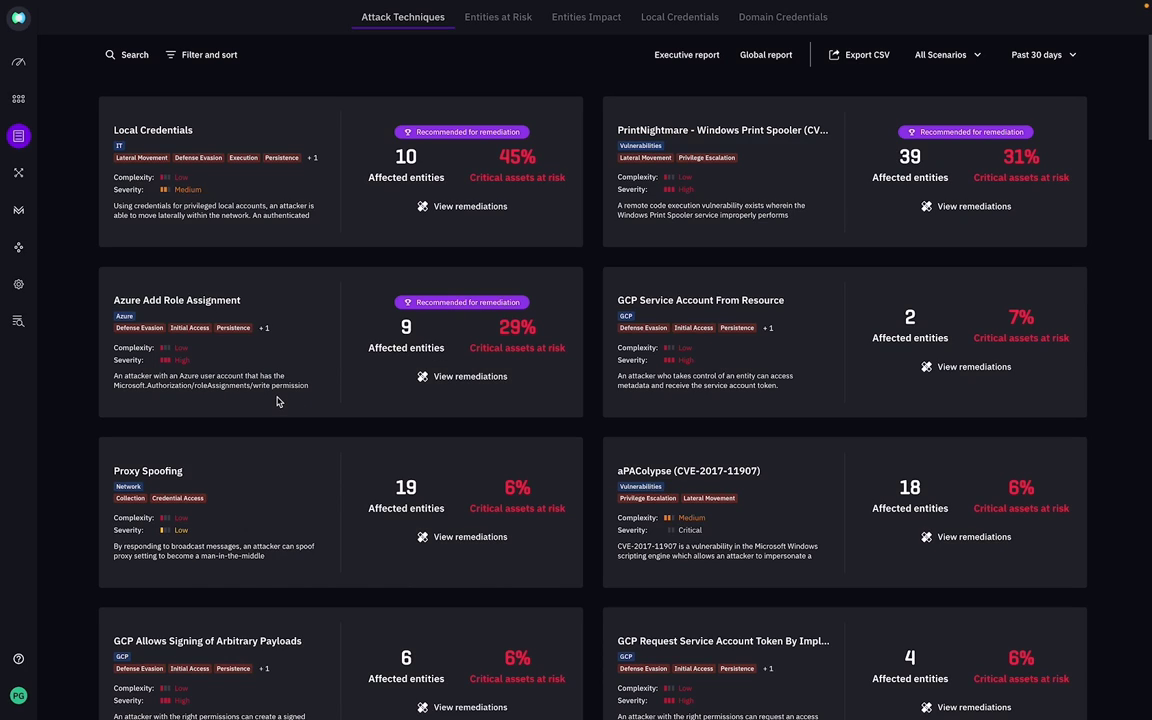
# Open the Azure Add Role Assignment remediations and read the instructions for limiting principal permissions to the minimum needed.
pyautogui.click(468, 376)
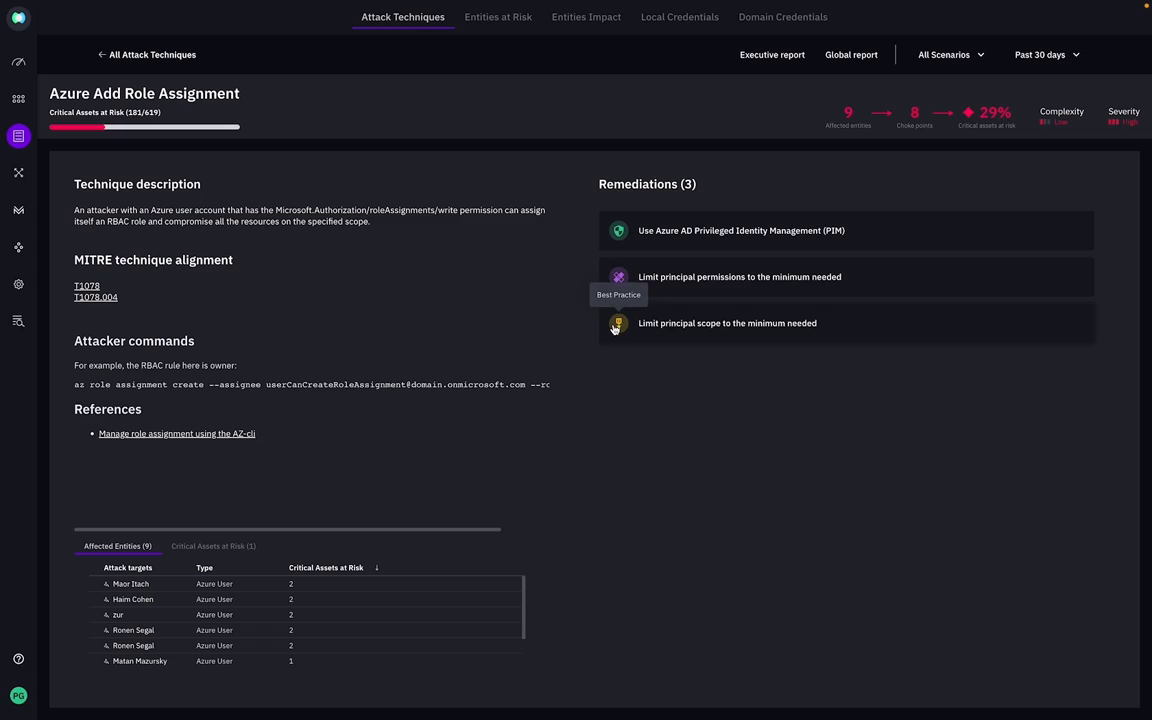
pyautogui.click(615, 278)
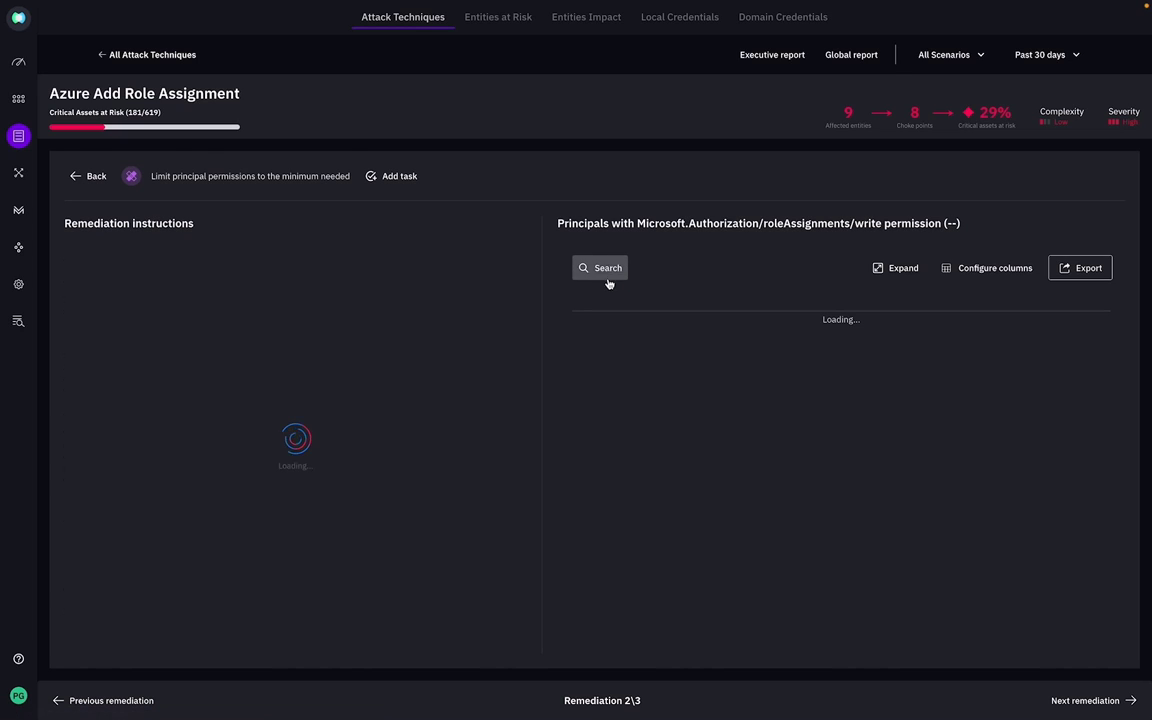
pyautogui.scroll(-5, 291, 426)
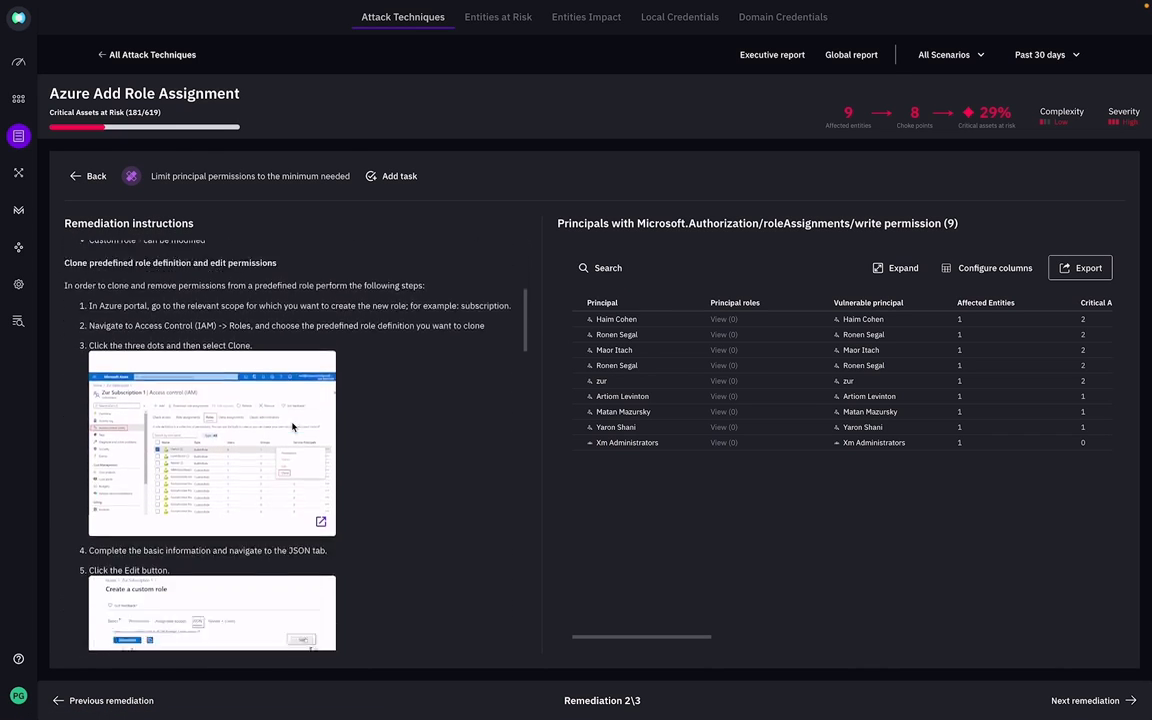
# Read the instructions for cloning a predefined role and editing a custom role definition, and return to the list of all attack techniques.
pyautogui.scroll(-10, 292, 427)
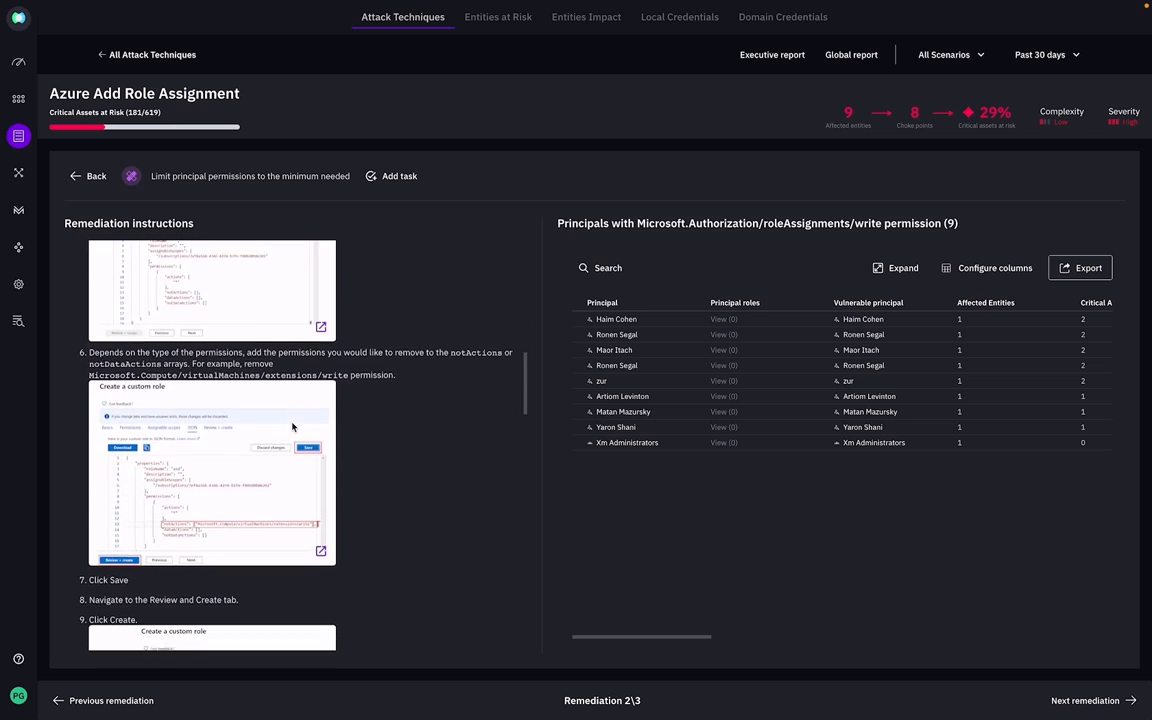
pyautogui.scroll(-10, 292, 427)
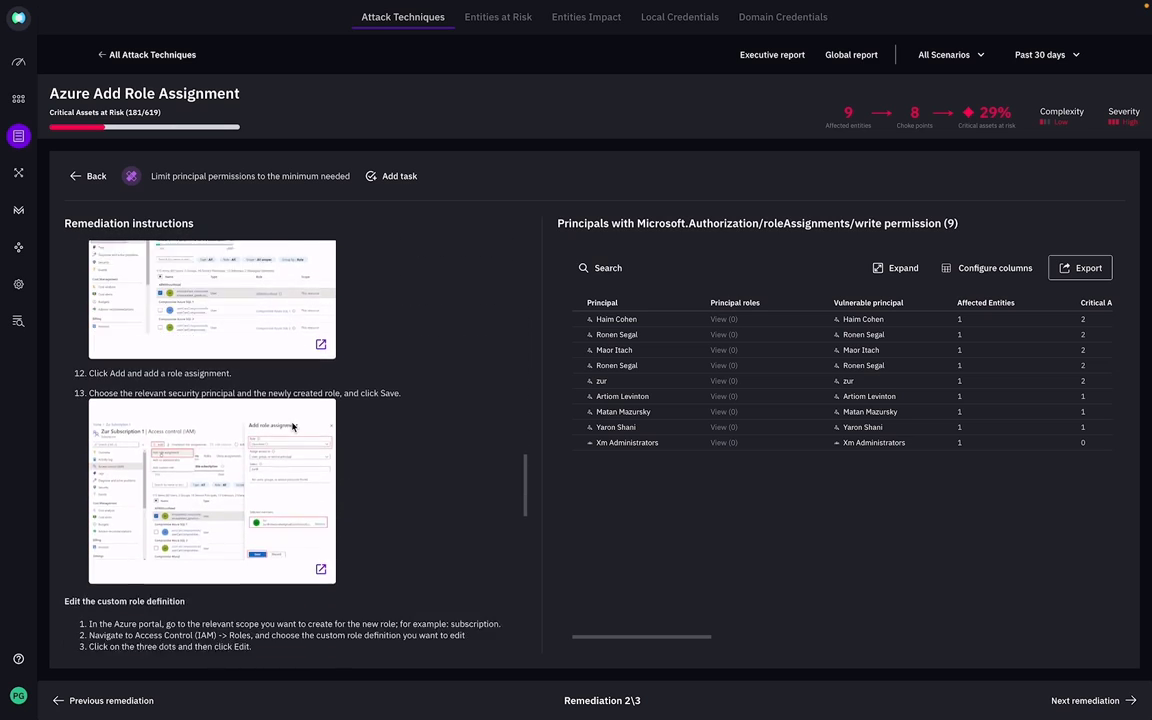
pyautogui.scroll(-8, 319, 417)
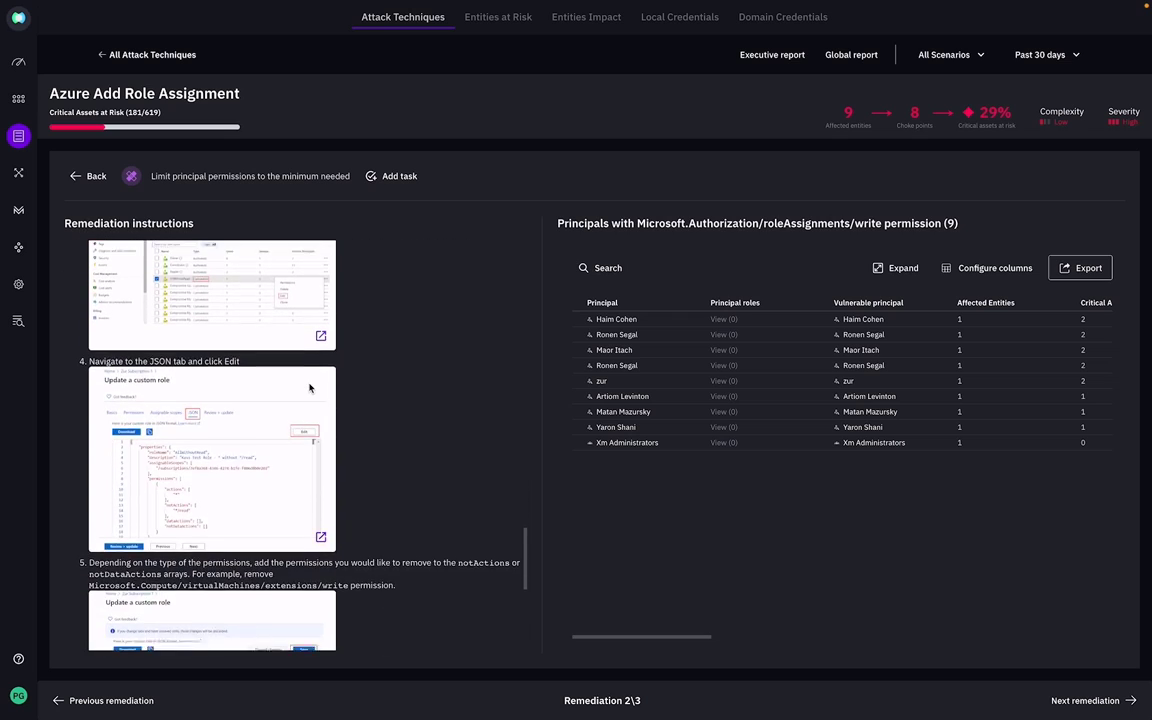
pyautogui.click(96, 178)
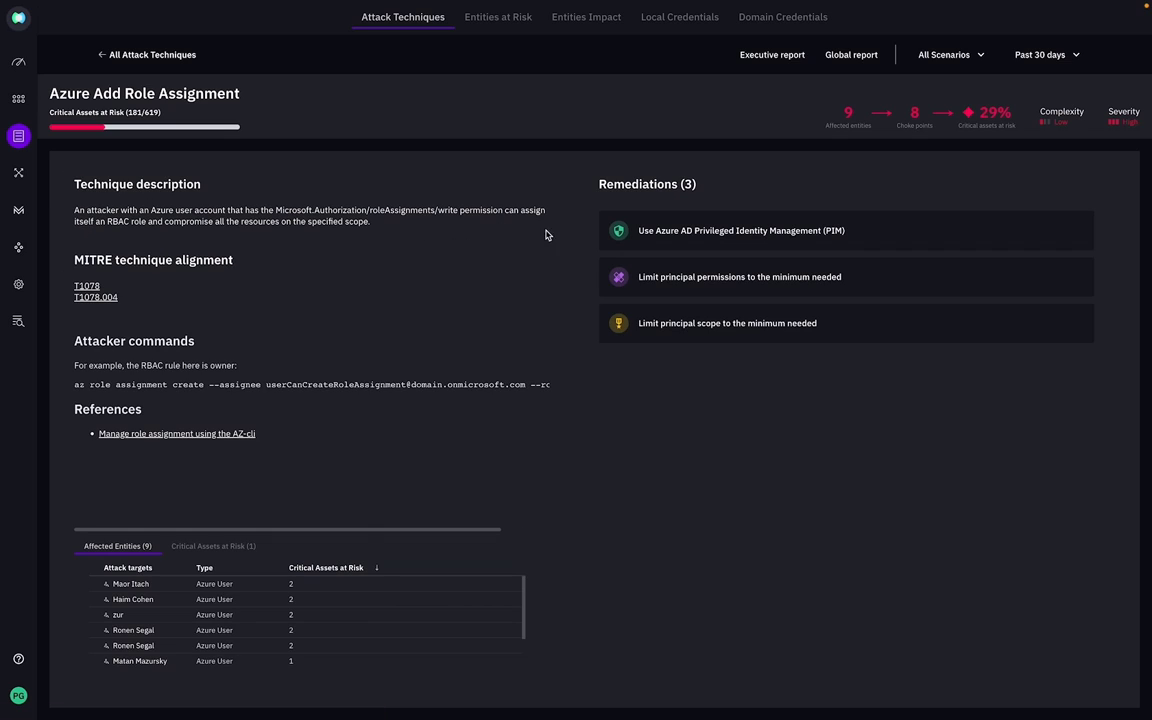
pyautogui.click(104, 56)
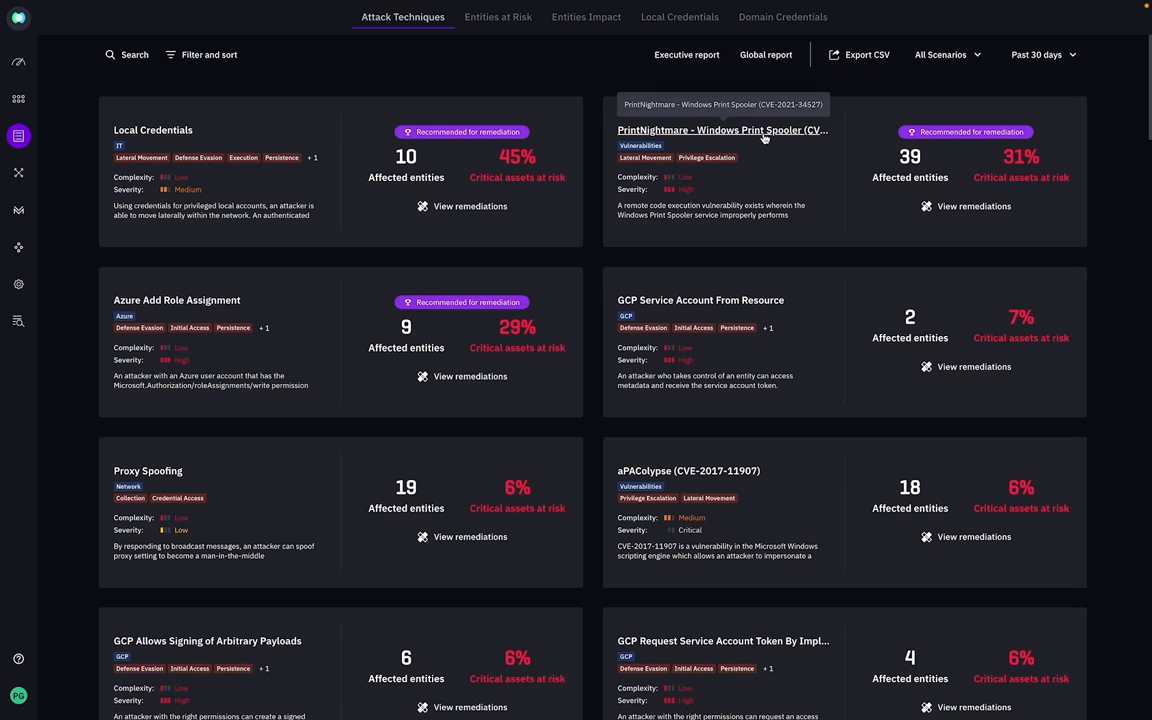
pyautogui.scroll(-1, 761, 140)
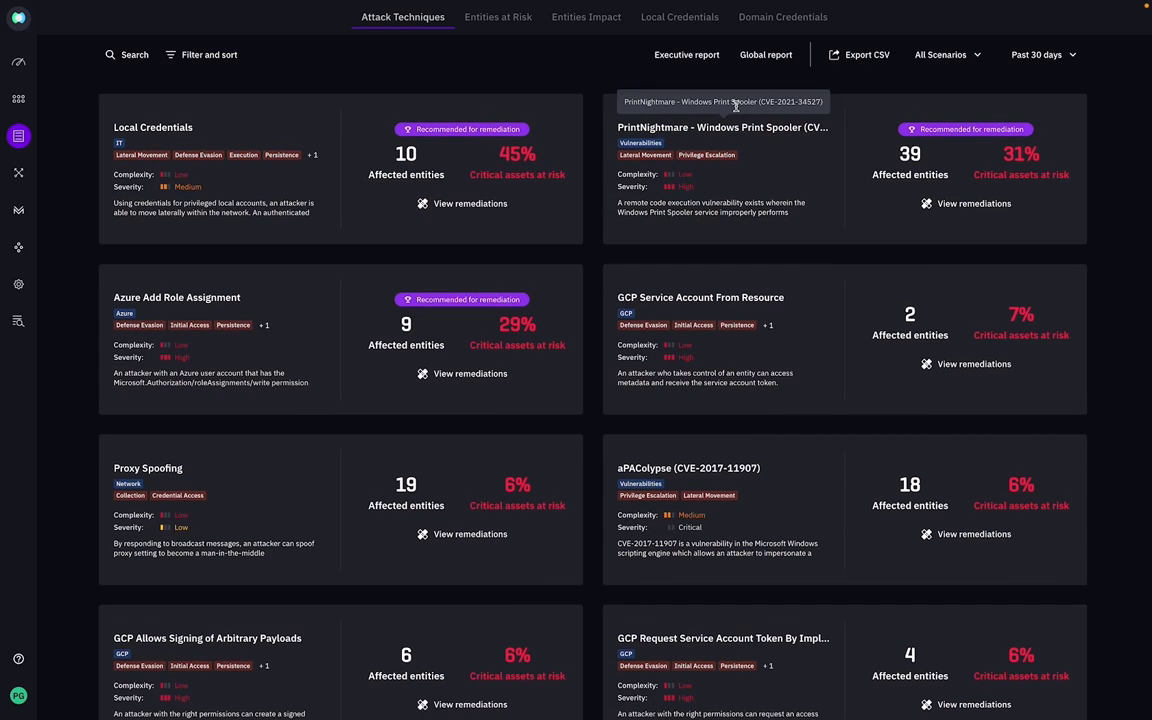
# Open the local credentials report and expand the device lists of the helpdesk and administrator accounts.
pyautogui.click(684, 18)
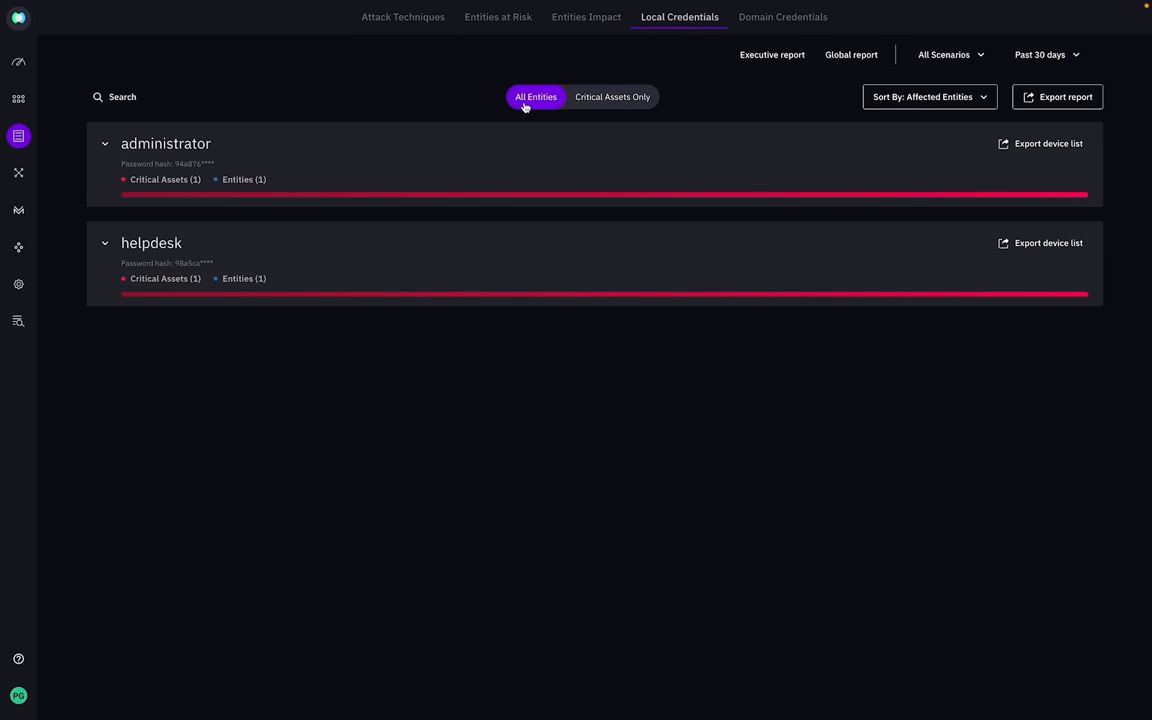
pyautogui.click(105, 243)
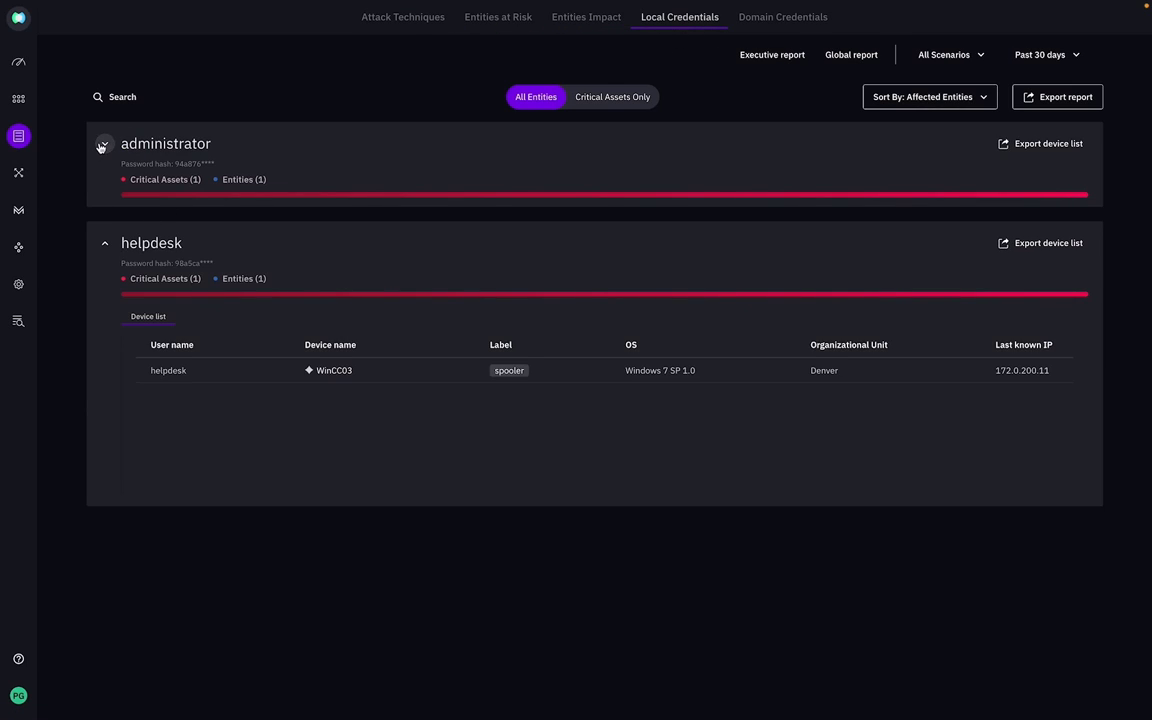
pyautogui.click(104, 144)
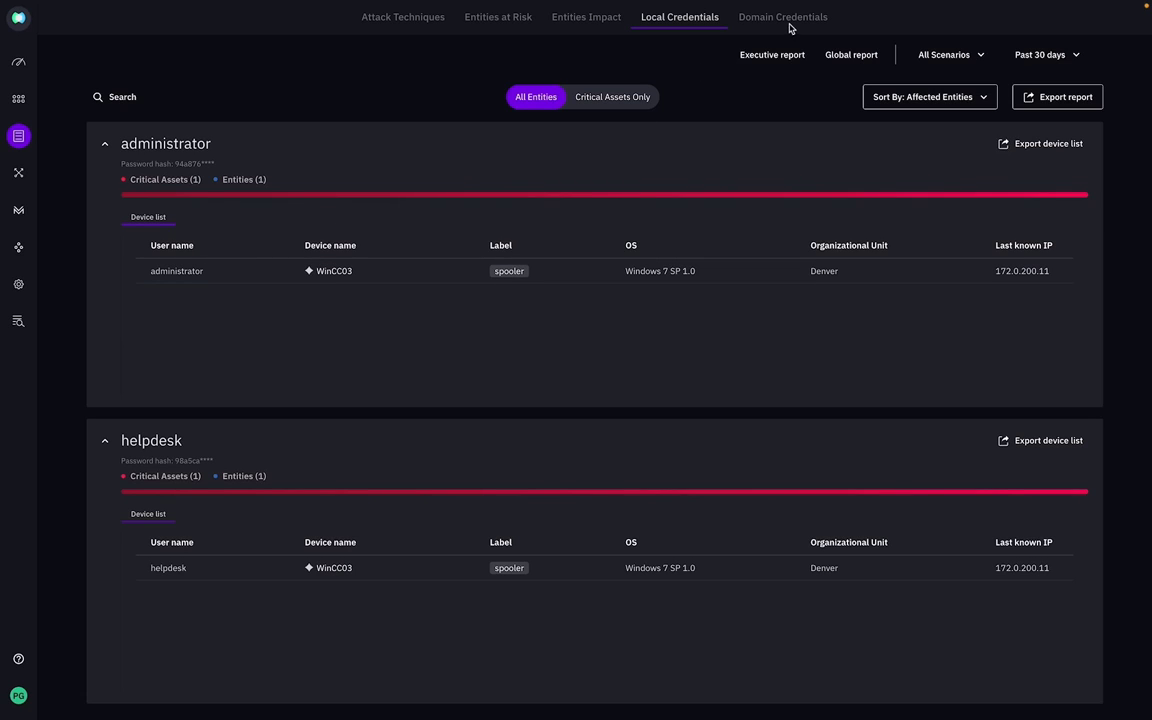